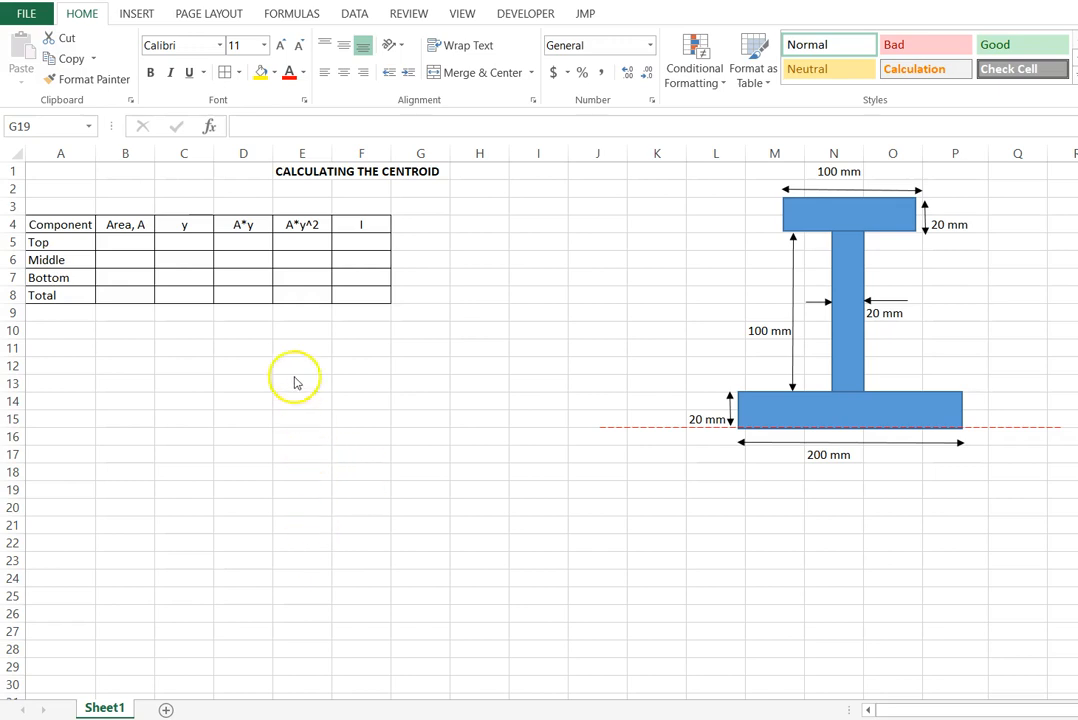
- Move the top rectangle out of the I-section into the empty cells and back to its original place
right_click(832, 211)
left_click_drag(832, 211, 512, 339)
left_click(519, 404)
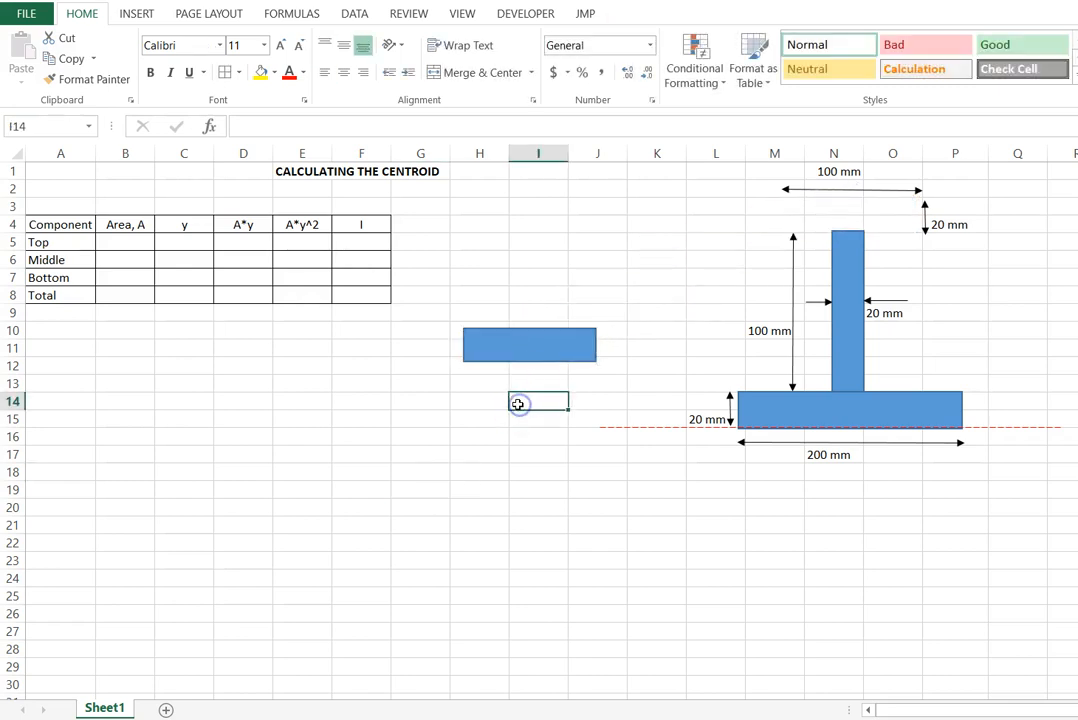
left_click(532, 344)
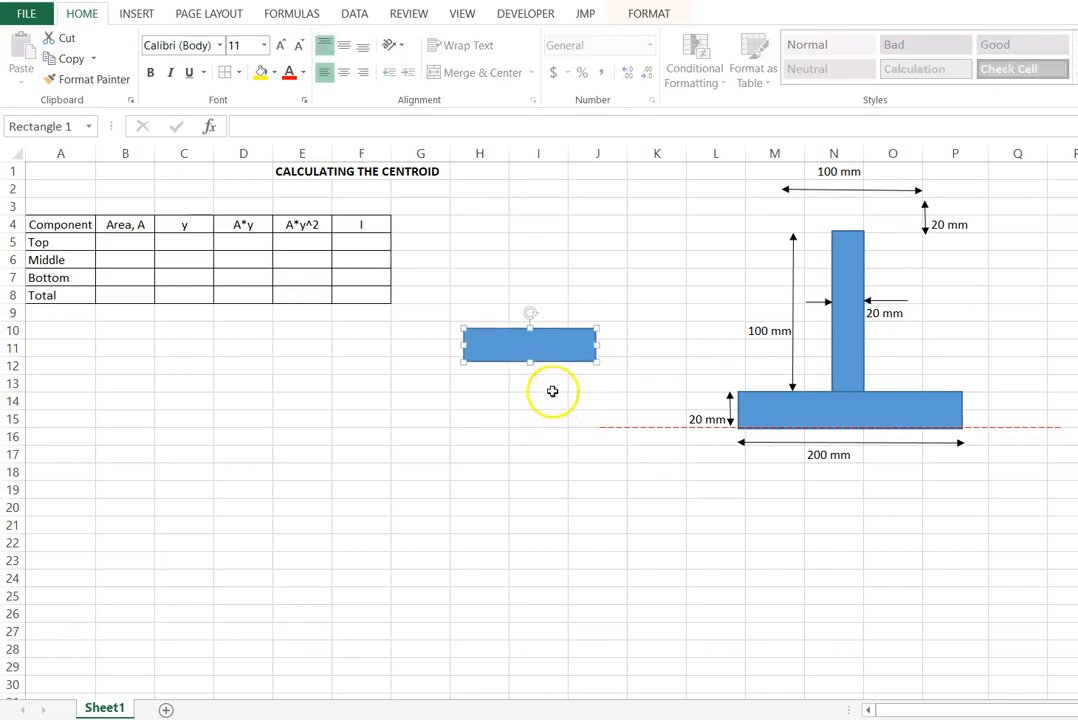
left_click_drag(513, 343, 832, 213)
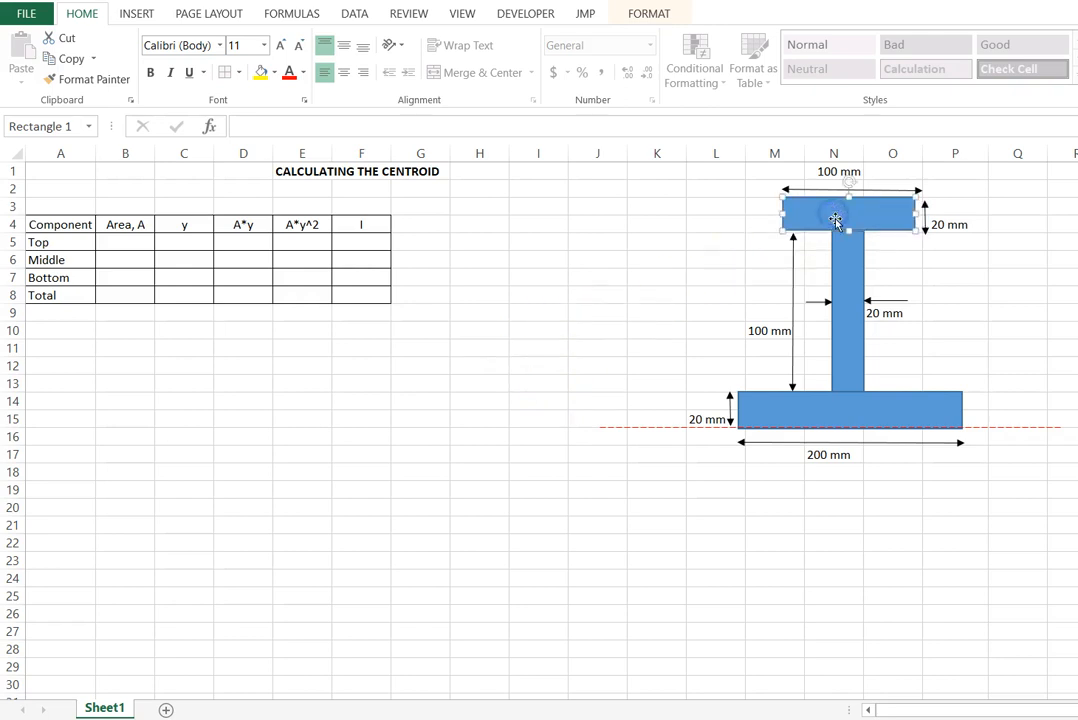
left_click(953, 538)
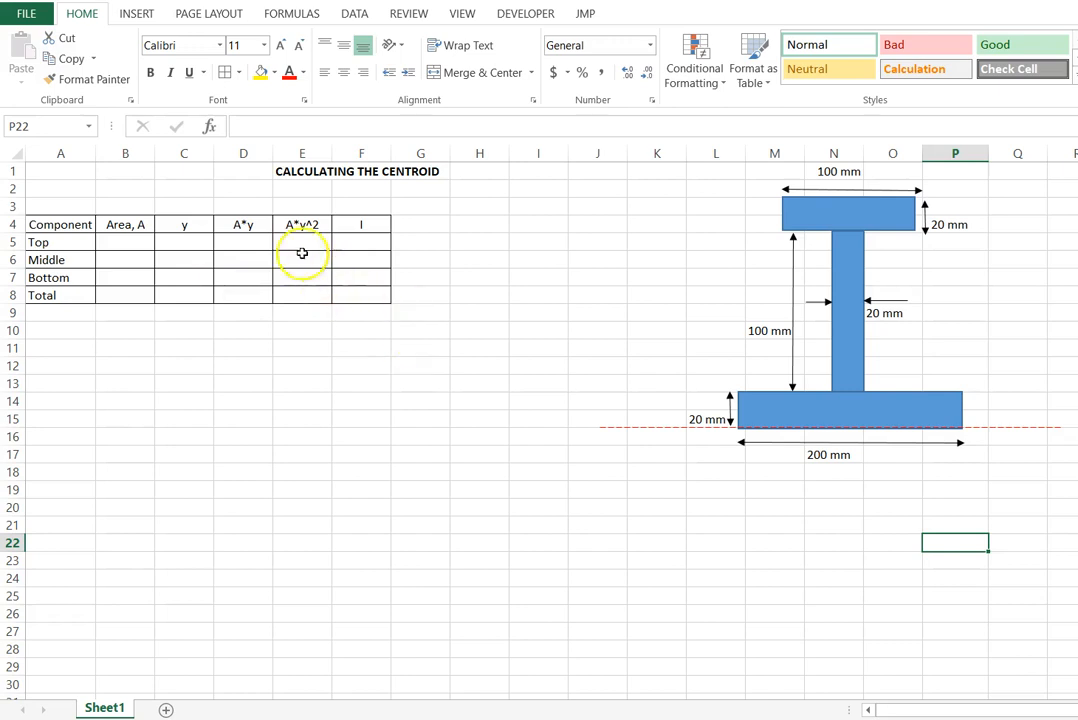
- Examine the centroid table's columns and match its Top, Middle and Bottom rows to the rectangles of the I-section
left_click_drag(284, 211, 360, 307)
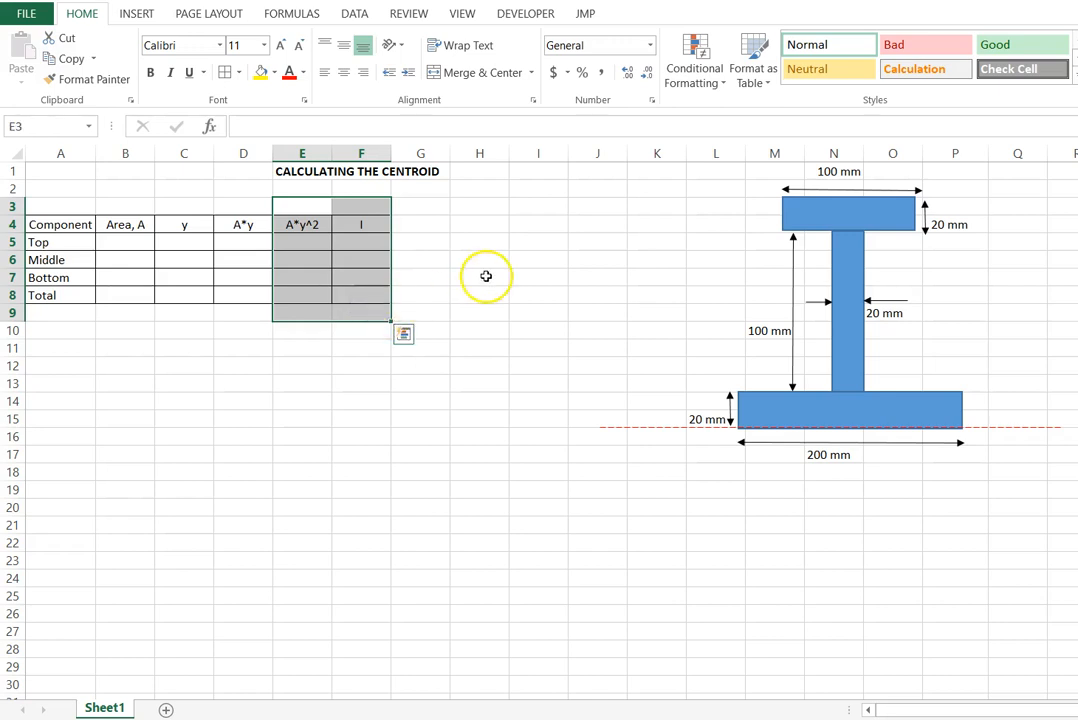
left_click(486, 276)
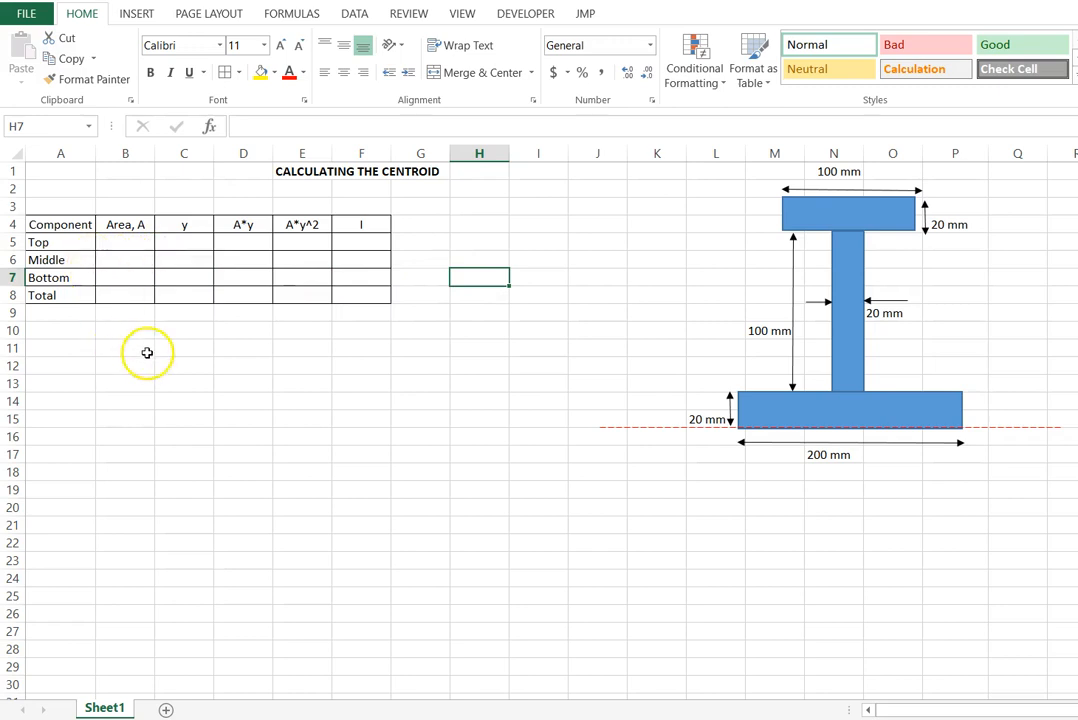
left_click_drag(58, 224, 240, 302)
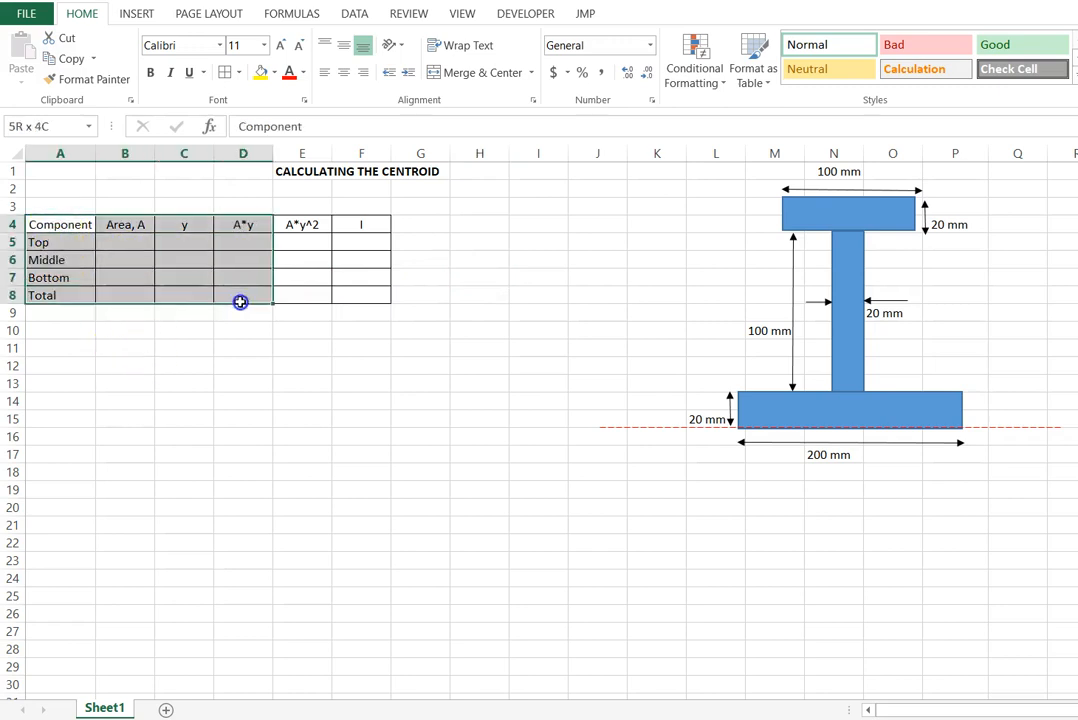
left_click(229, 359)
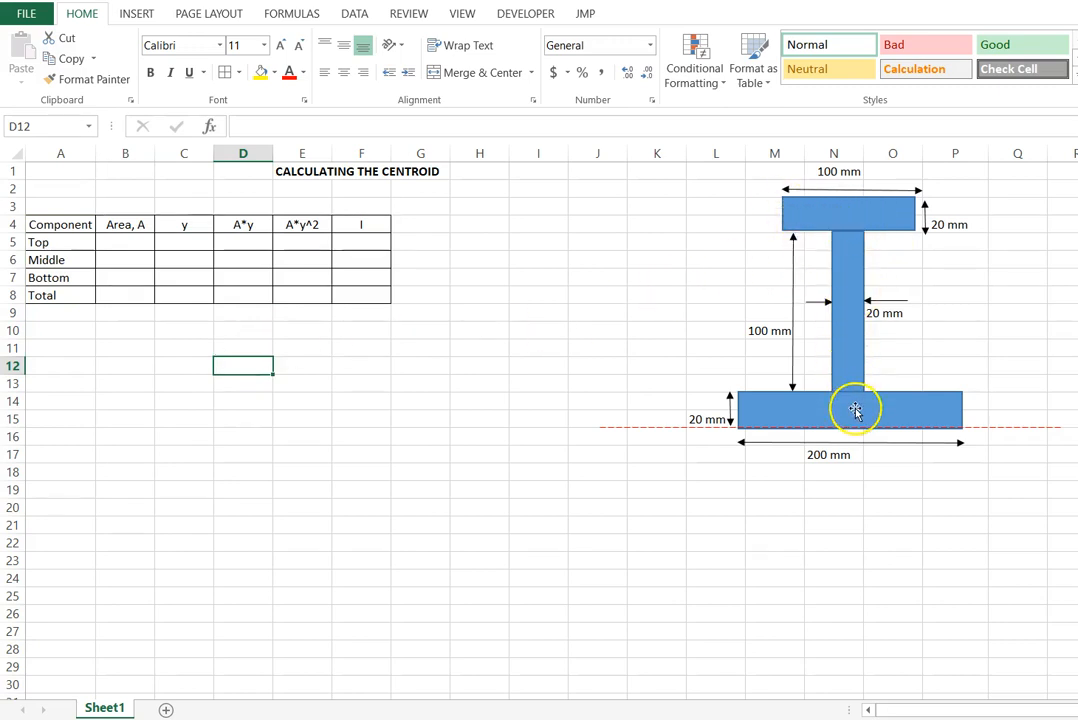
left_click(892, 222)
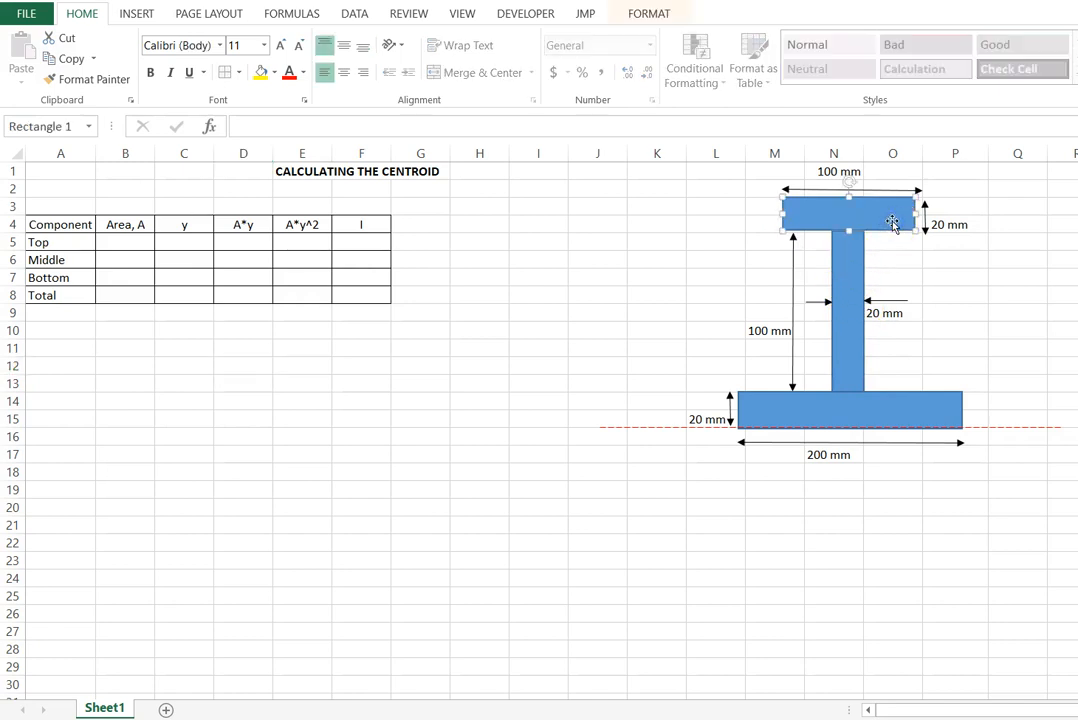
left_click(62, 242)
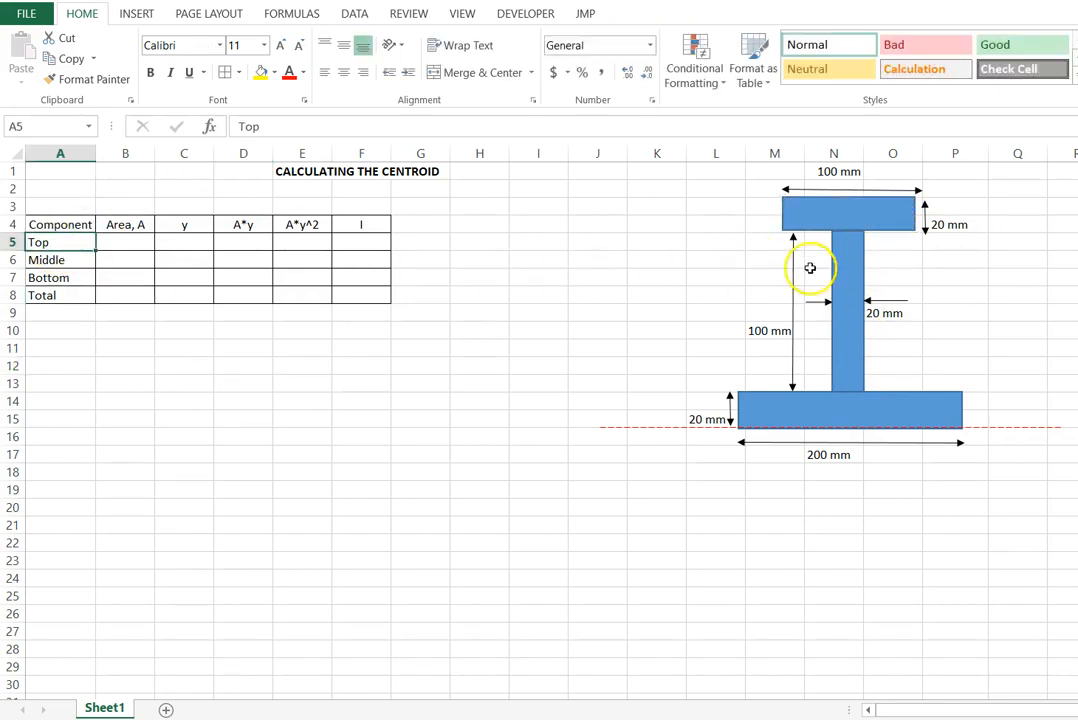
left_click(838, 305)
left_click(85, 259)
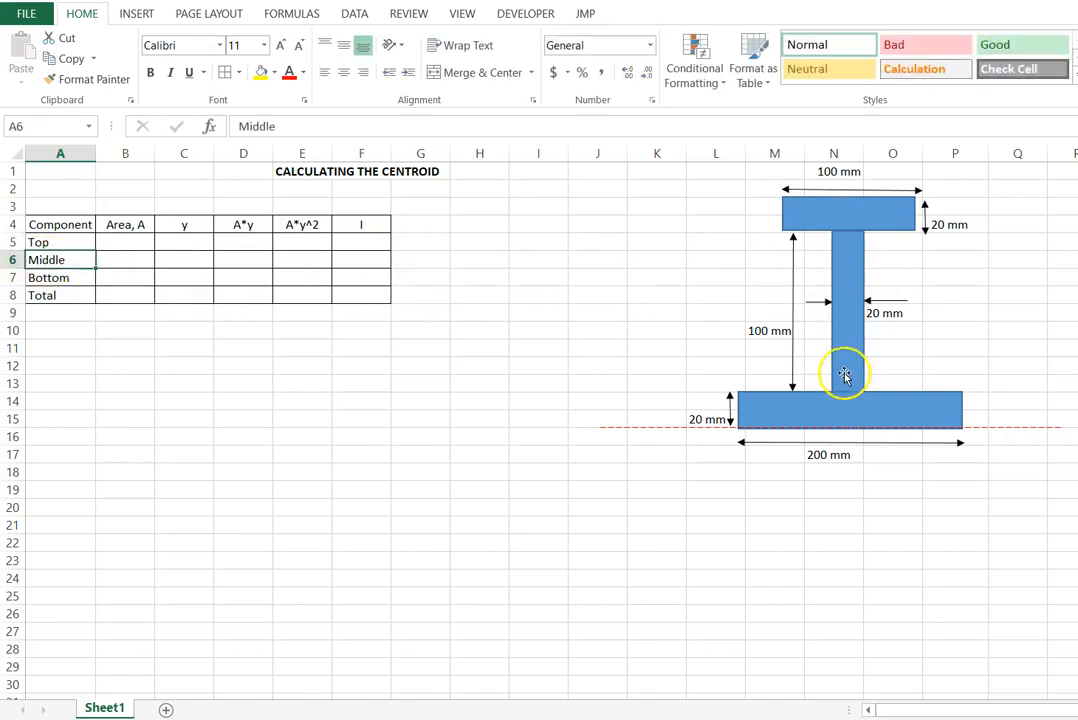
left_click(861, 414)
left_click(53, 279)
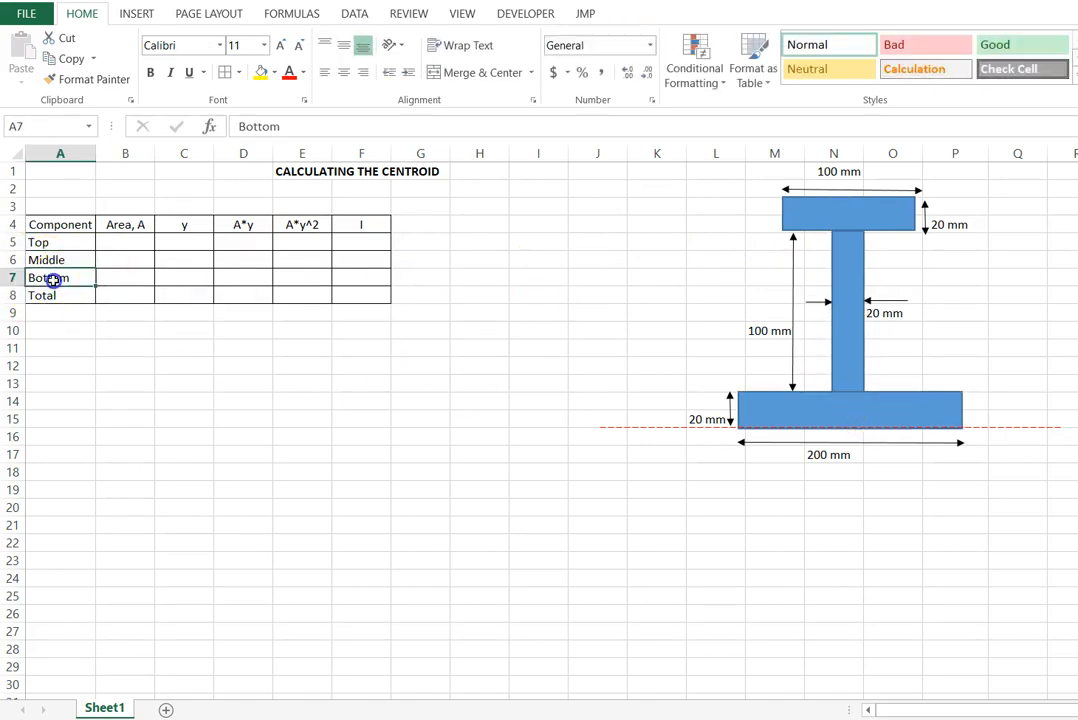
left_click(179, 386)
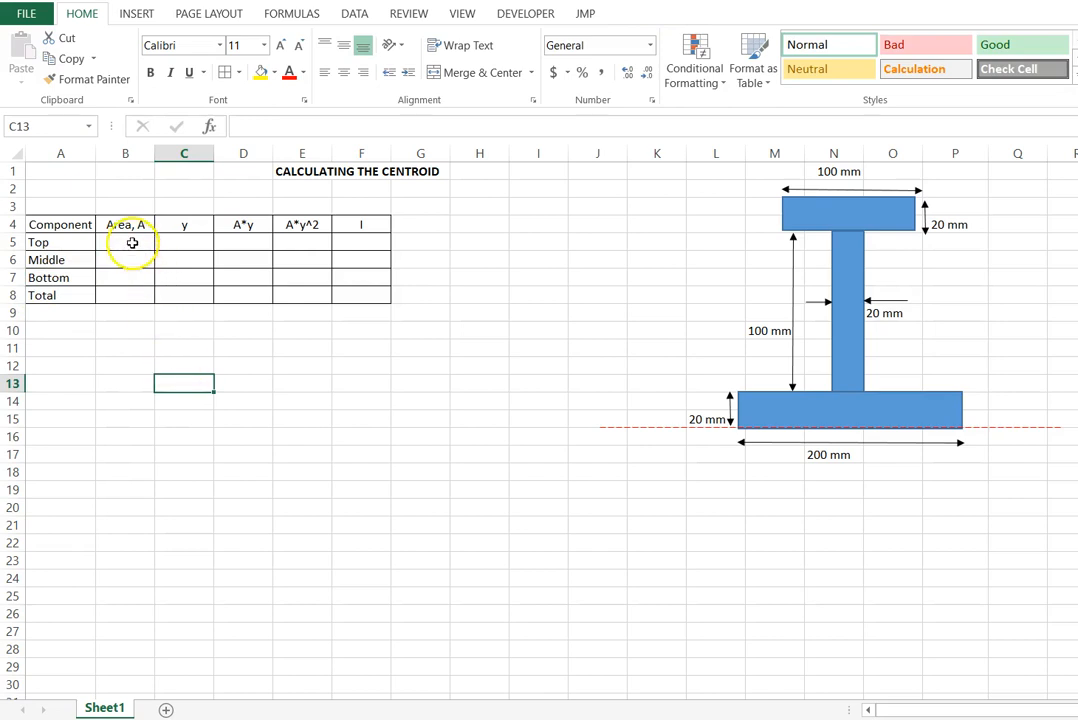
left_click(130, 241)
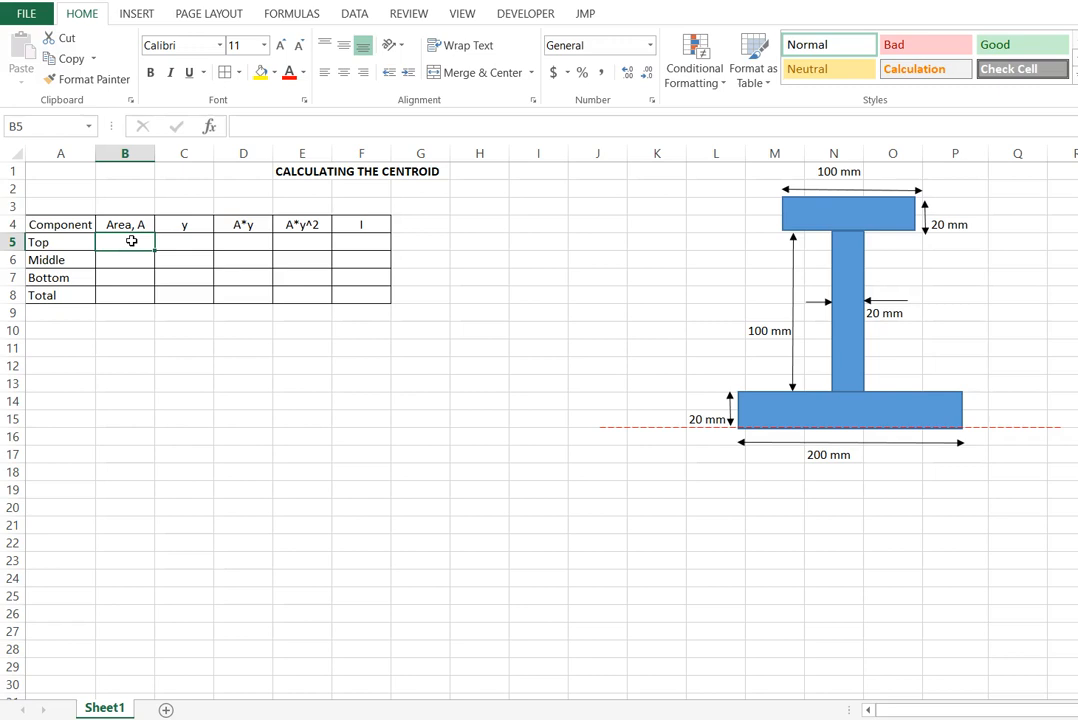
left_click(715, 487)
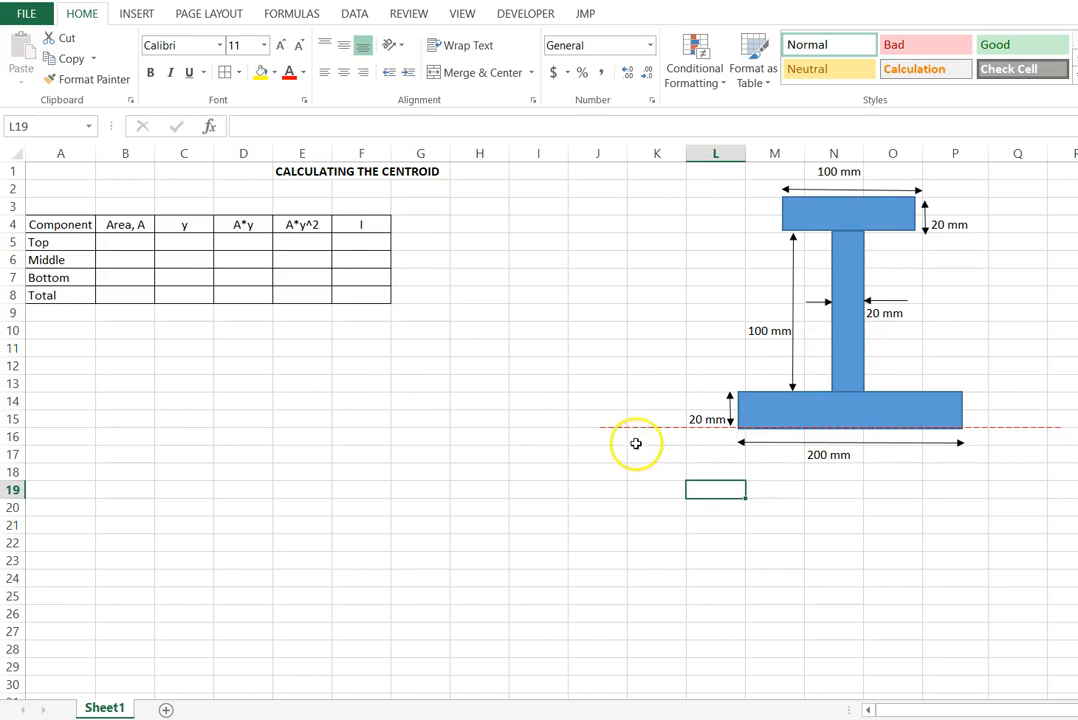
left_click(130, 14)
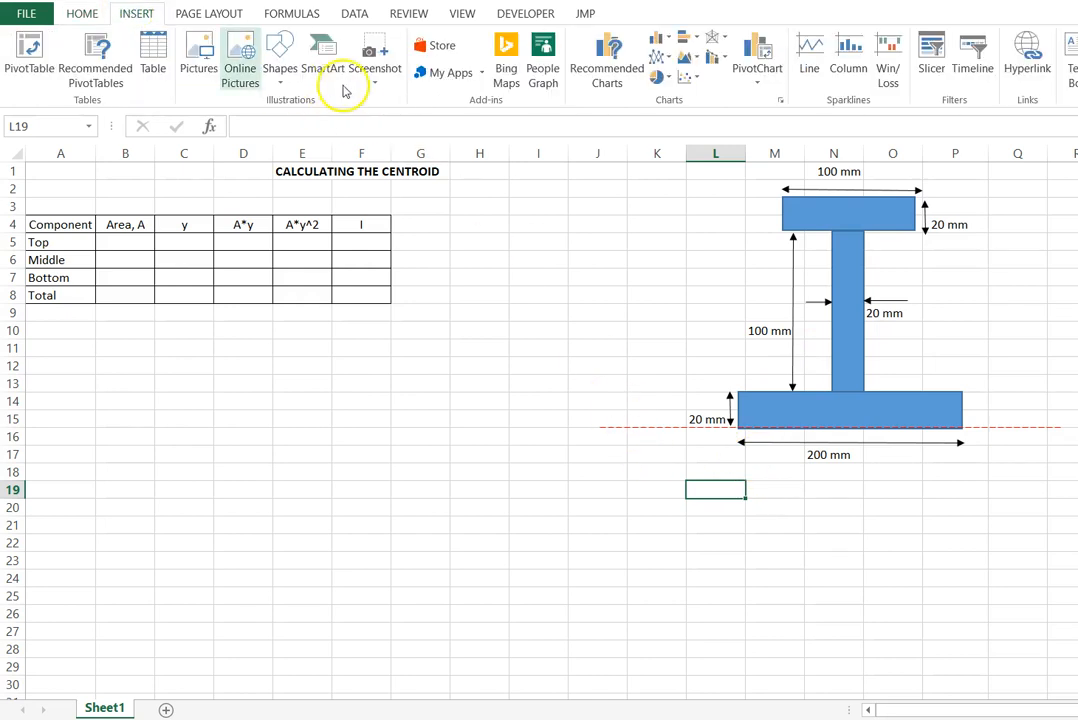
left_click(281, 84)
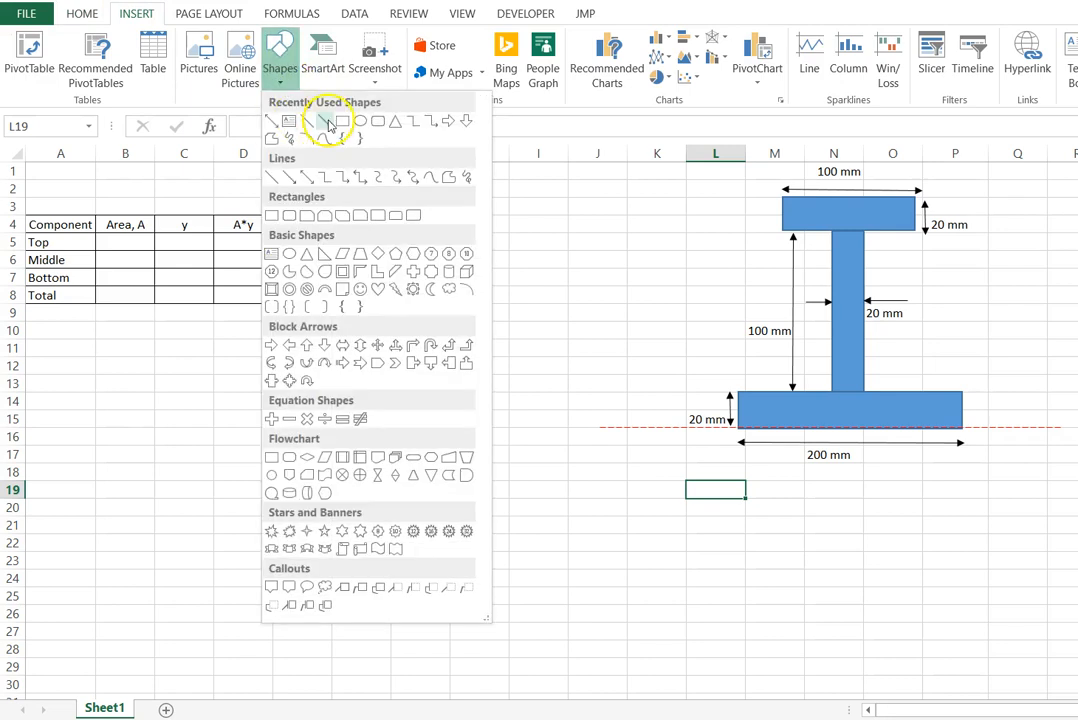
left_click(661, 245)
left_click(612, 277)
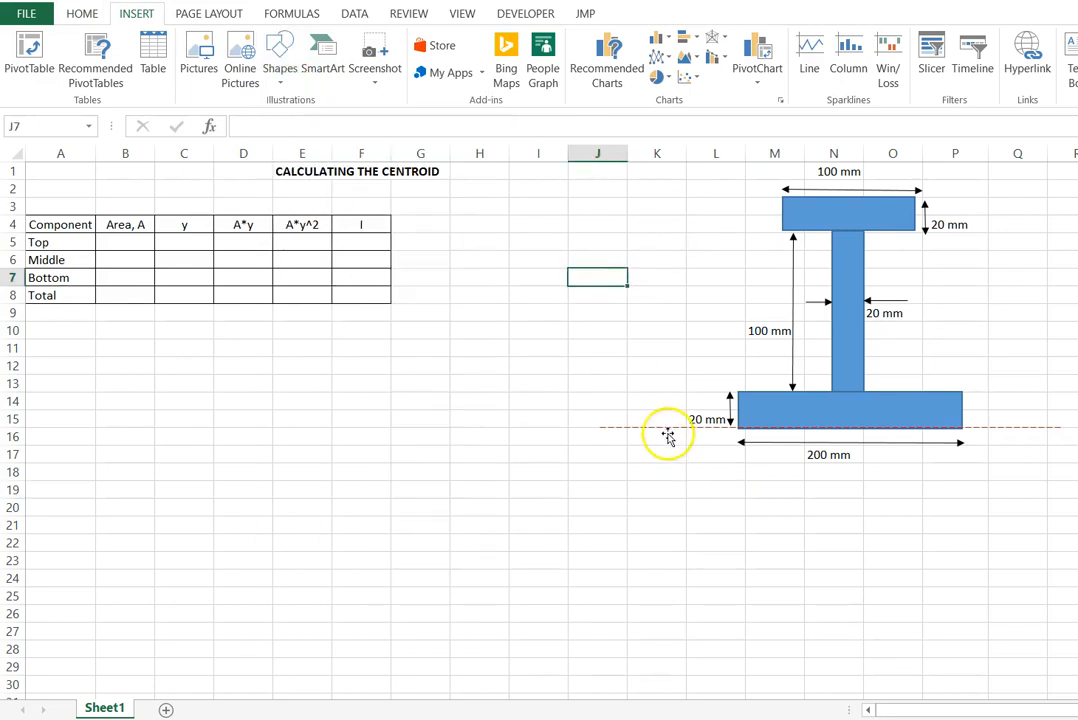
- Duplicate the red dashed horizontal reference line and set the copy vertically along the left edge of the bottom rectangle
left_click(664, 427)
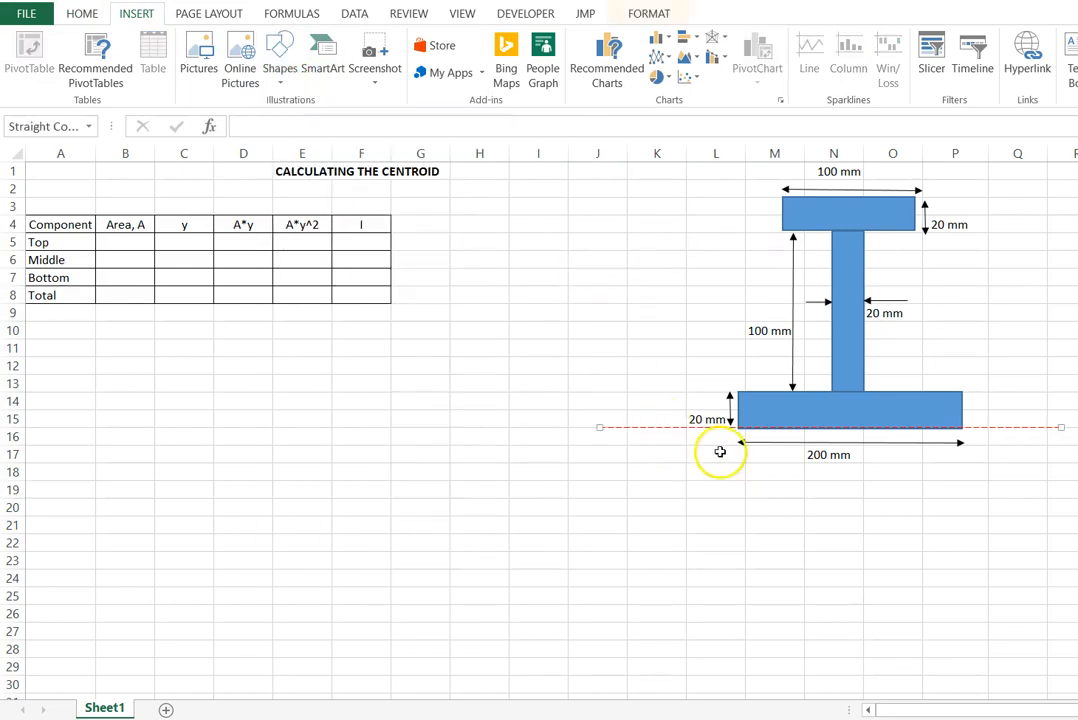
left_click(594, 437)
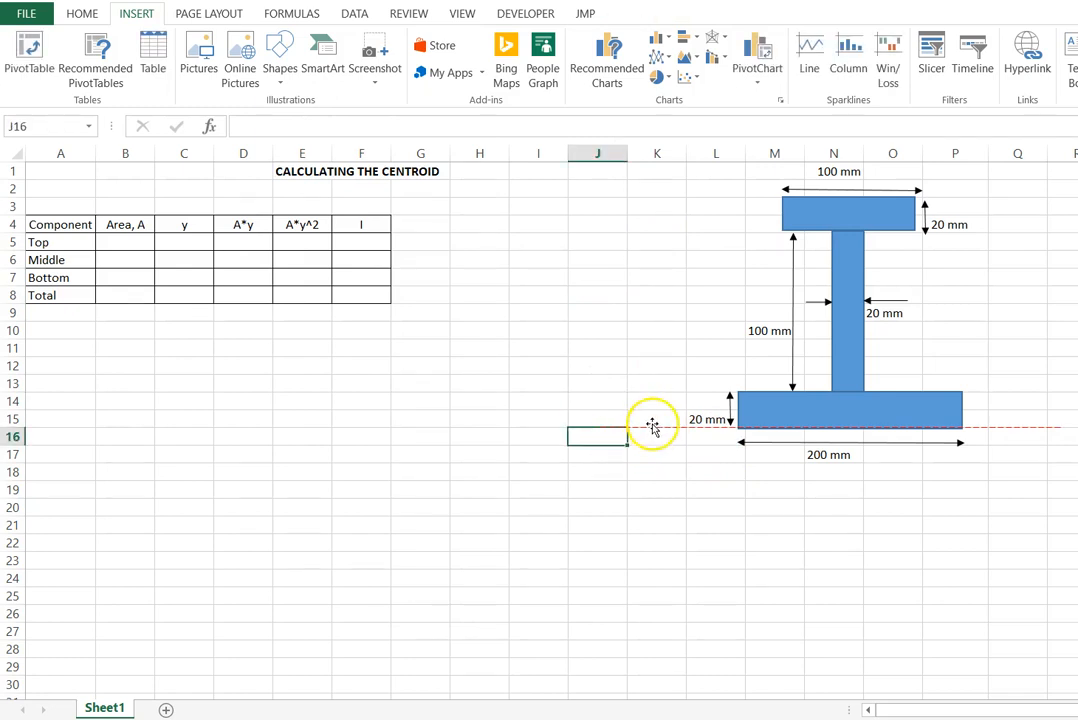
left_click(652, 426)
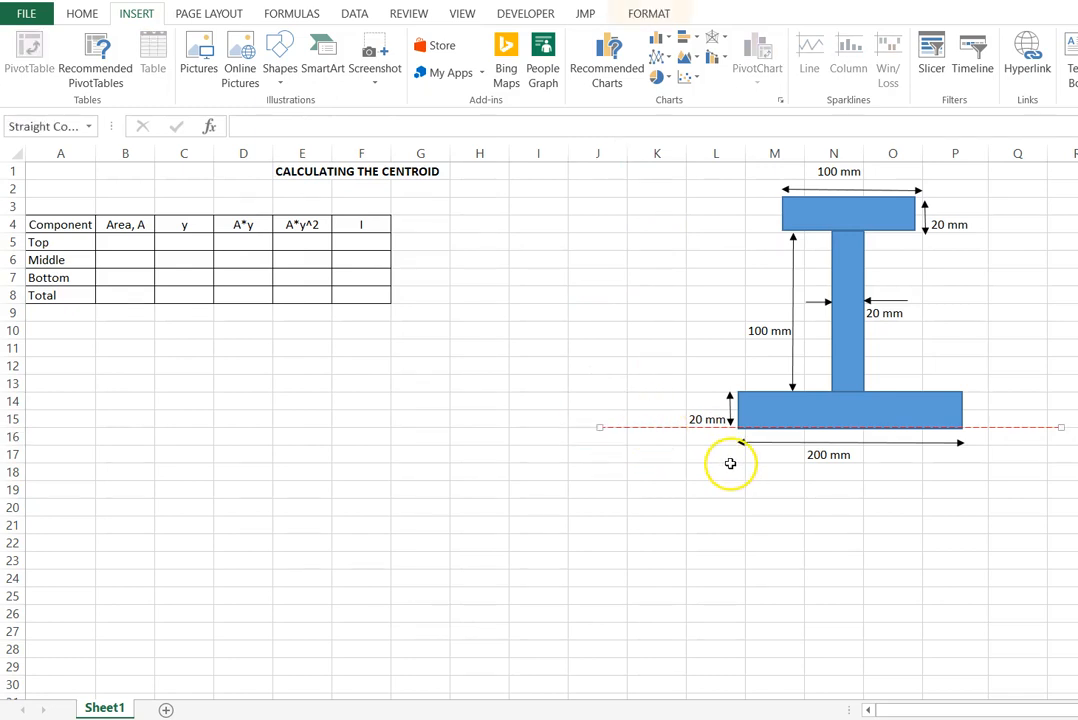
key("ctrl+v")
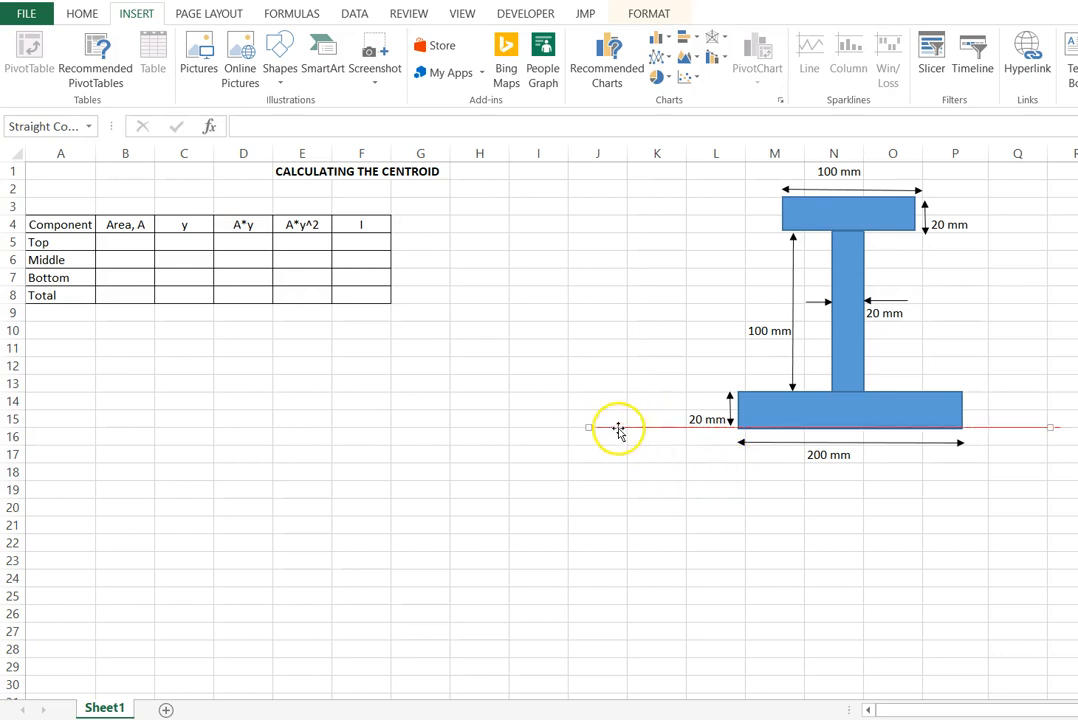
left_click_drag(618, 428, 746, 176)
left_click_drag(1051, 447, 735, 504)
left_click_drag(746, 176, 734, 213)
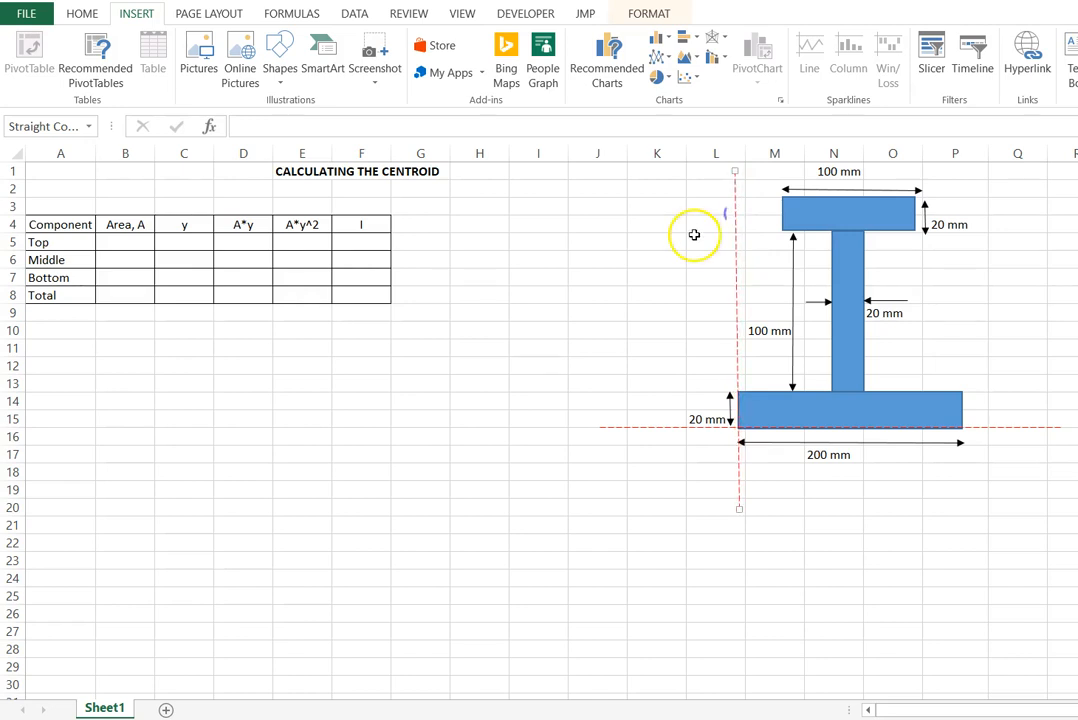
left_click(691, 238)
left_click(534, 578)
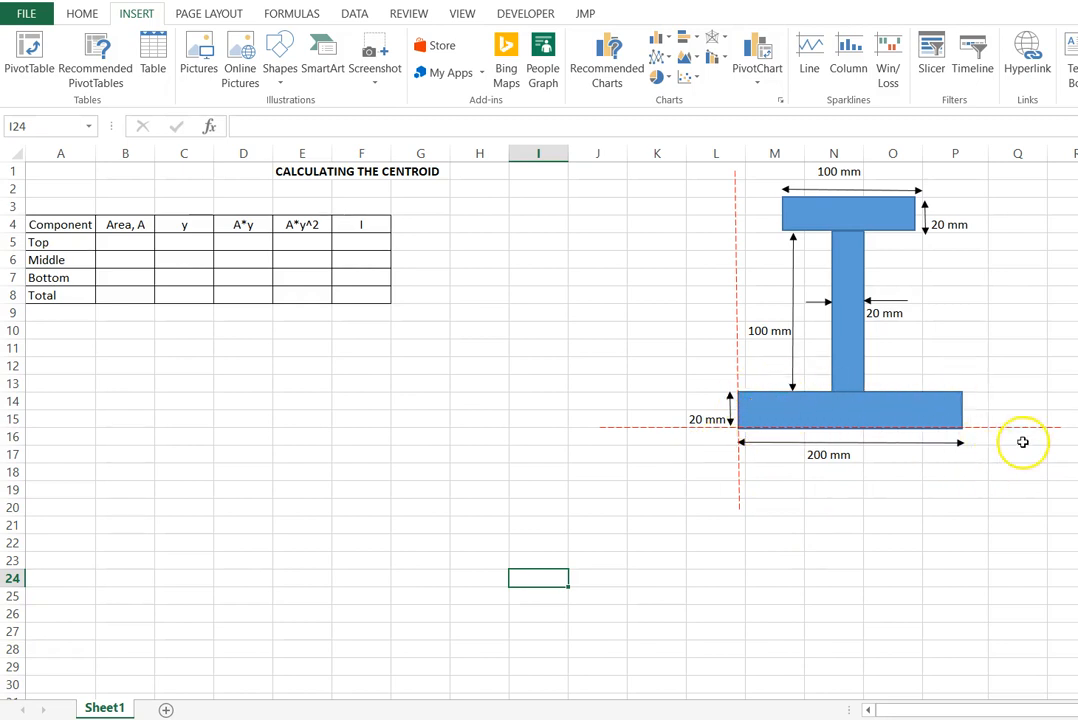
- Label both ends of the horizontal reference line with X in cells R16 and J16
left_click(1065, 439)
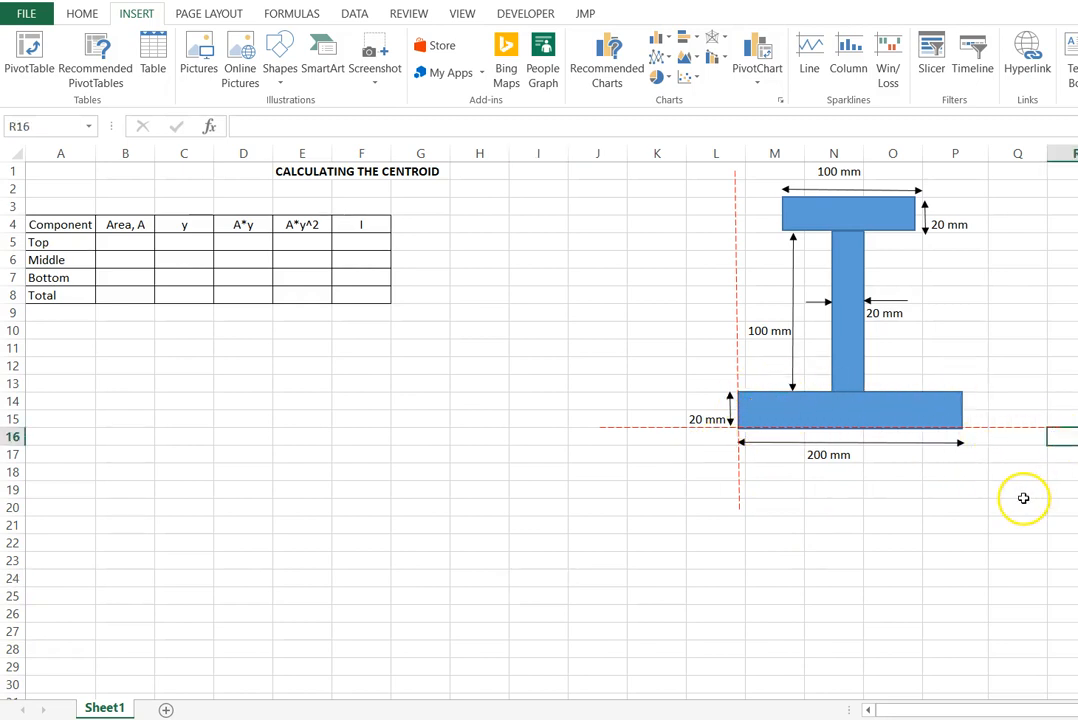
type("X")
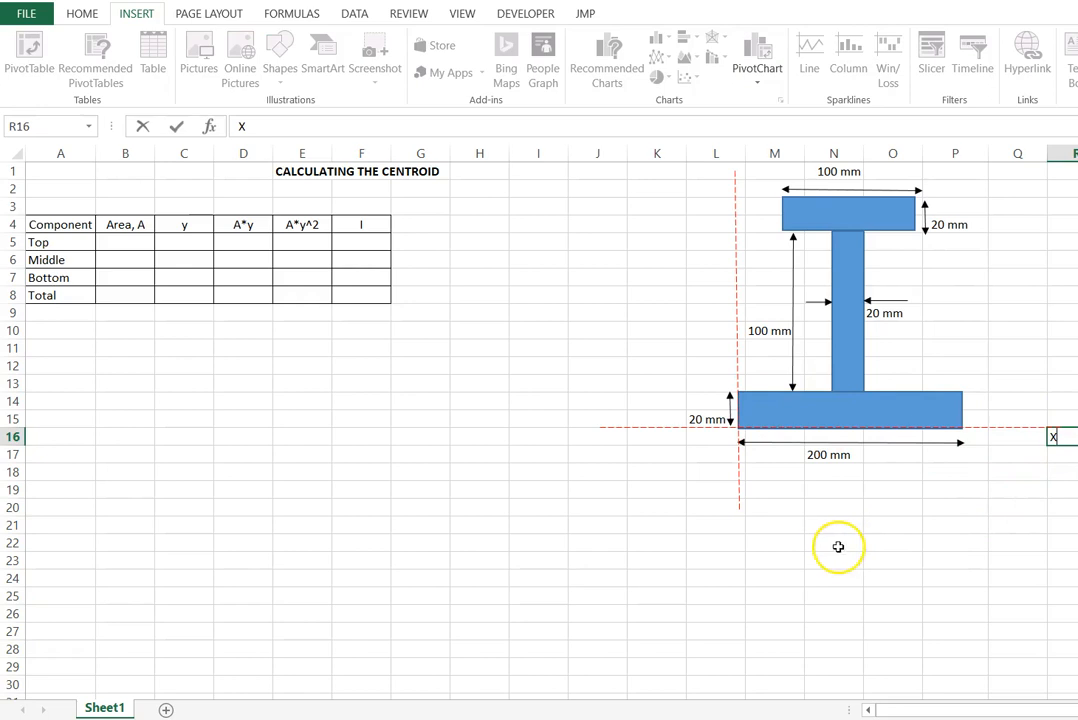
left_click(610, 432)
left_click(600, 437)
type("X")
left_click(657, 524)
- Label both ends of the vertical reference line with Y in cells L19 and L1
left_click(716, 488)
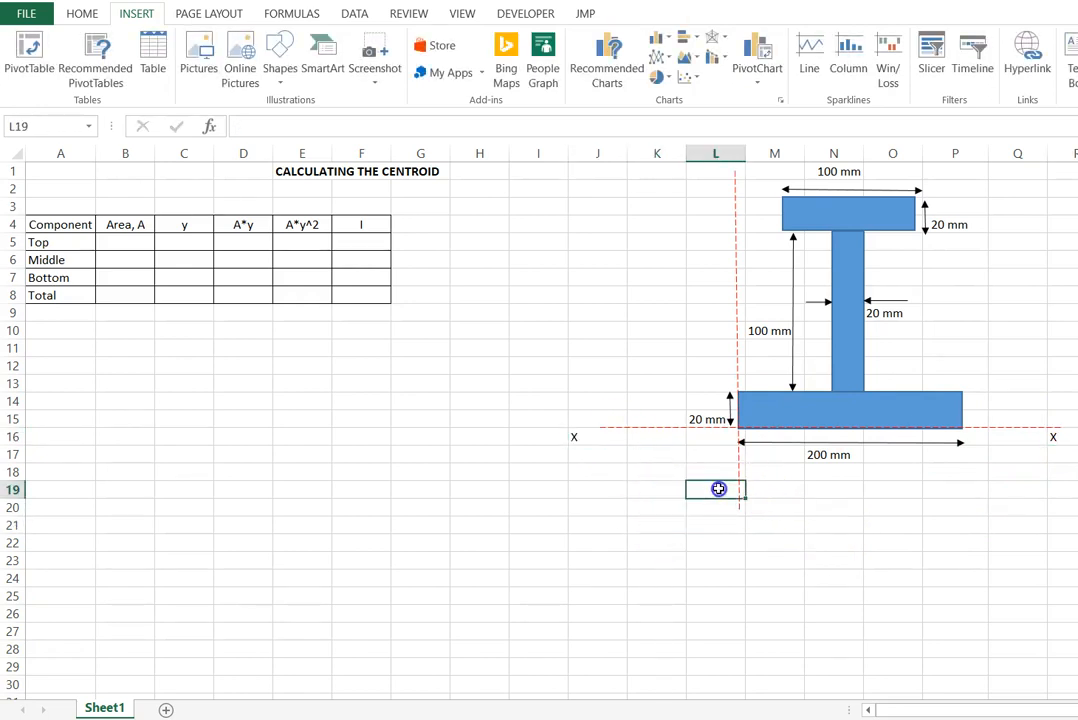
type("Y")
left_click(722, 545)
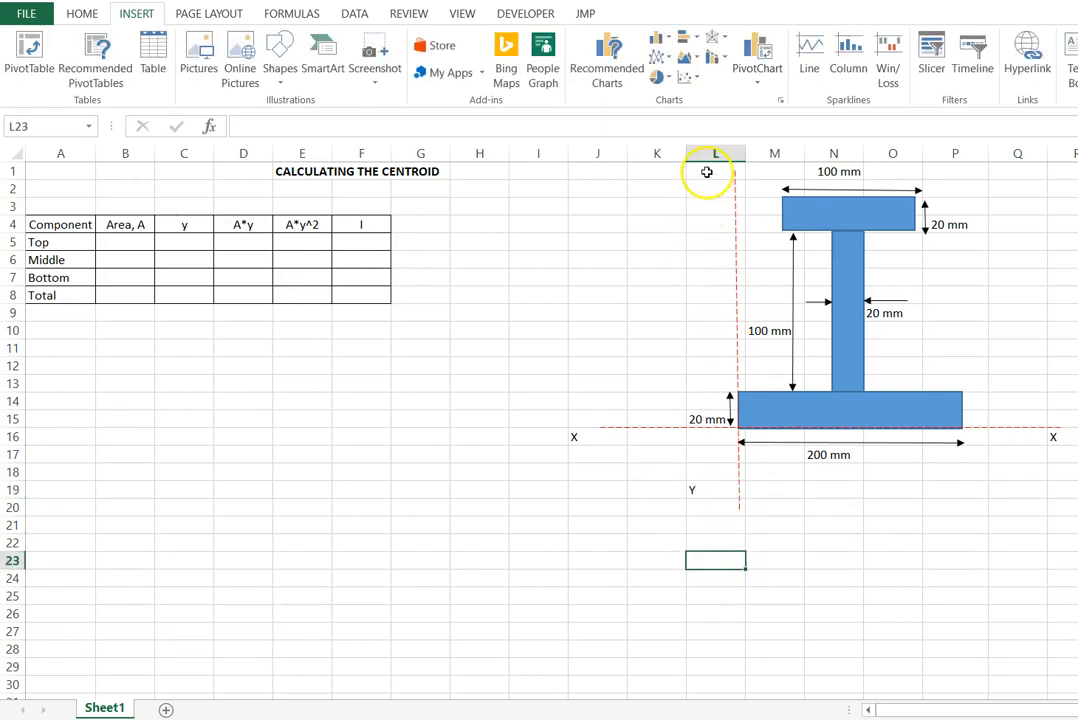
left_click(708, 170)
type("Y")
left_click(753, 578)
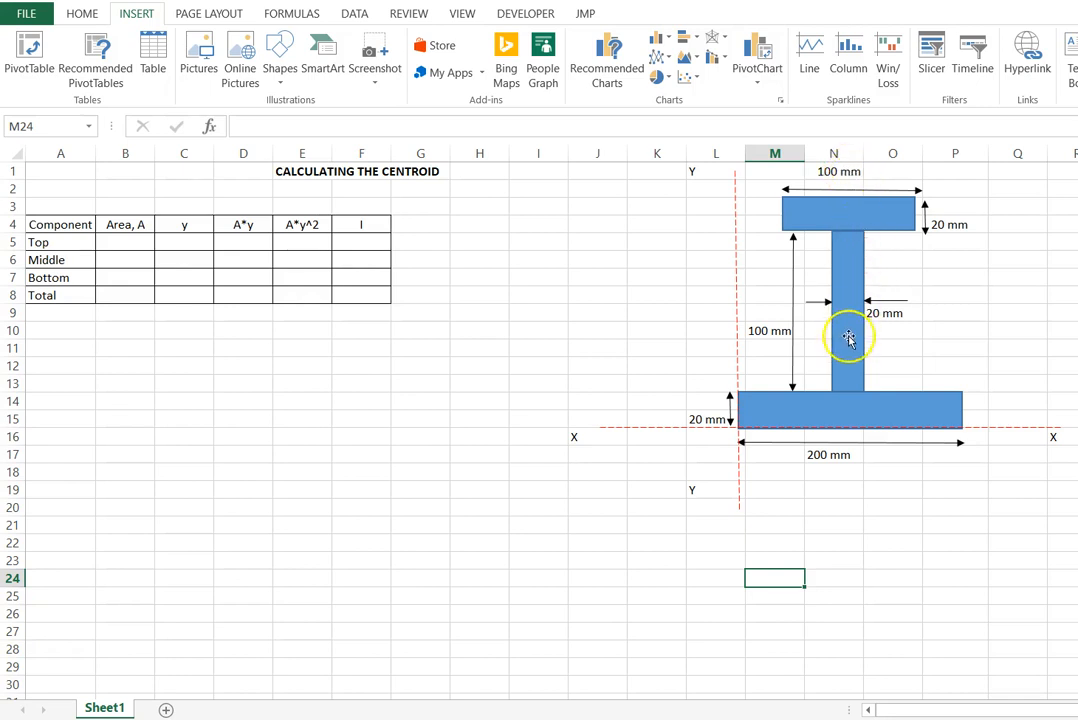
- Copy the vertical dashed line onto the centre of the I-section as its symmetry axis
left_click(736, 279)
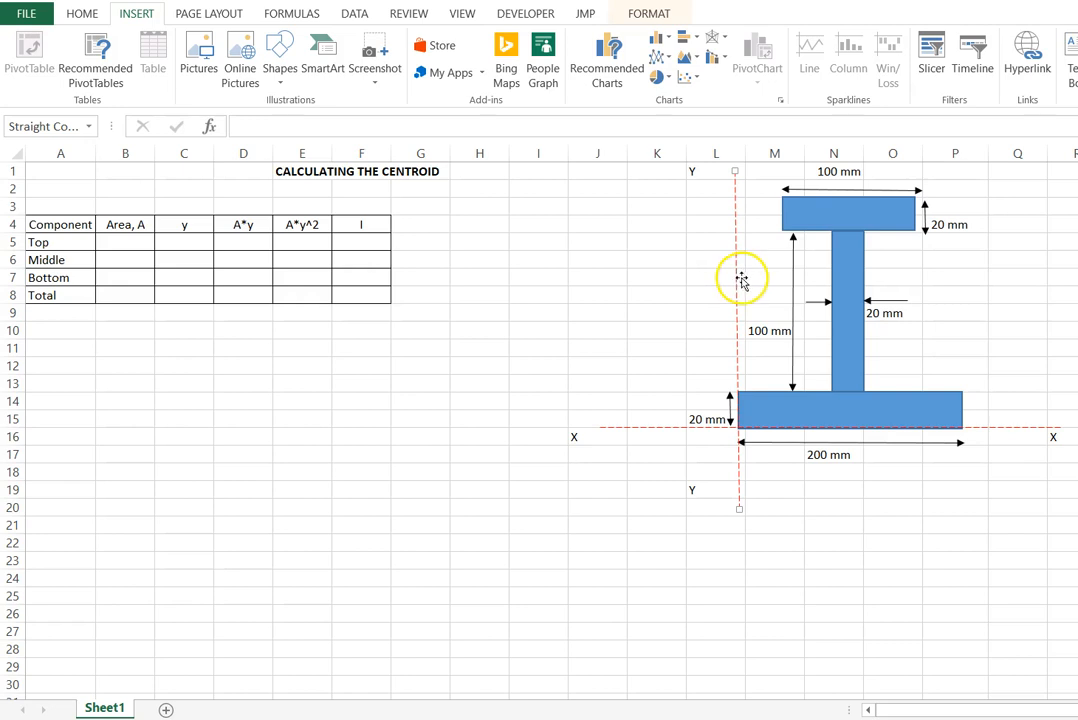
left_click_drag(751, 293, 845, 277)
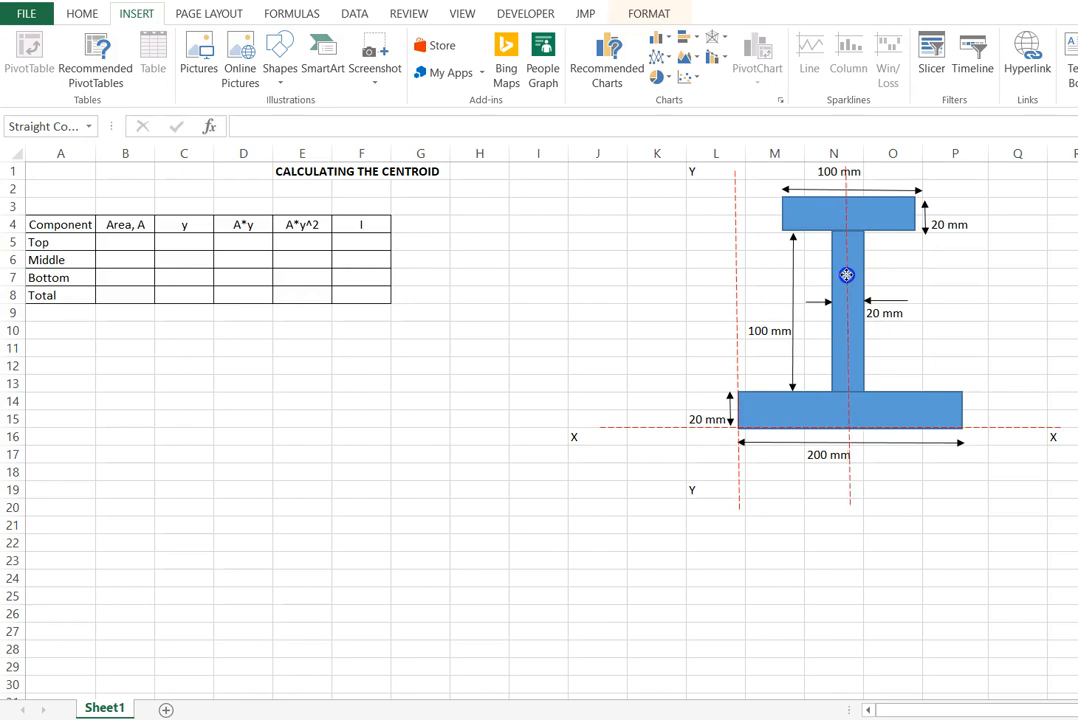
left_click(887, 647)
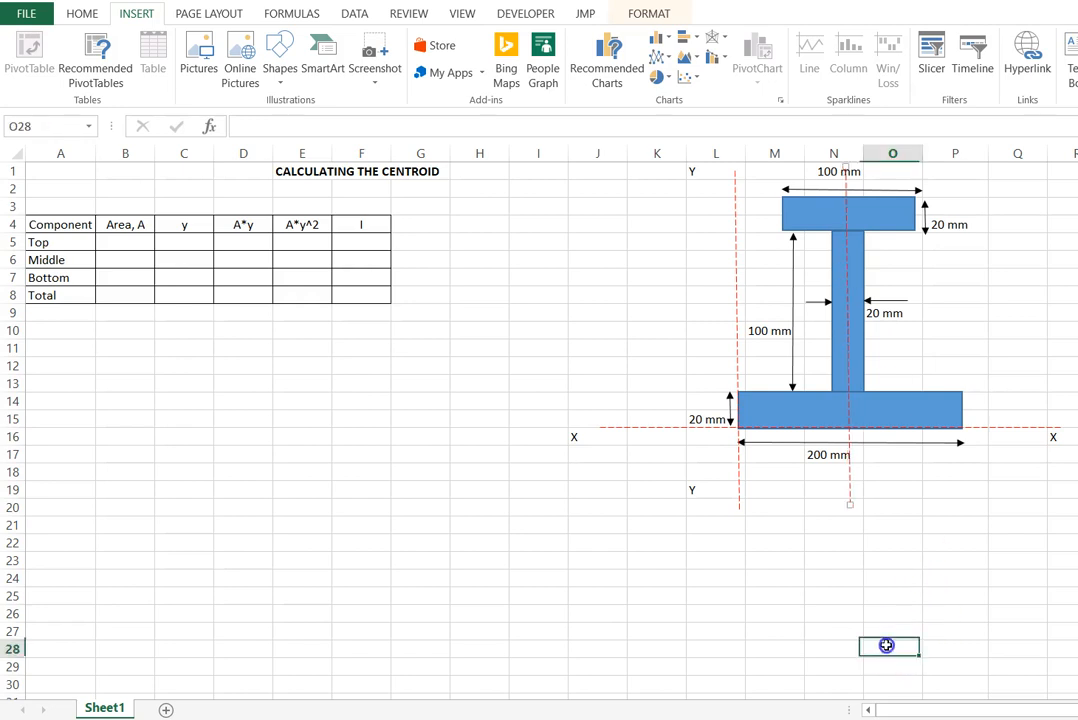
- Enter the centroid coordinate notes (x,y) in cell N22 and (100,y) in cell N23
left_click(826, 546)
type("(x,y")
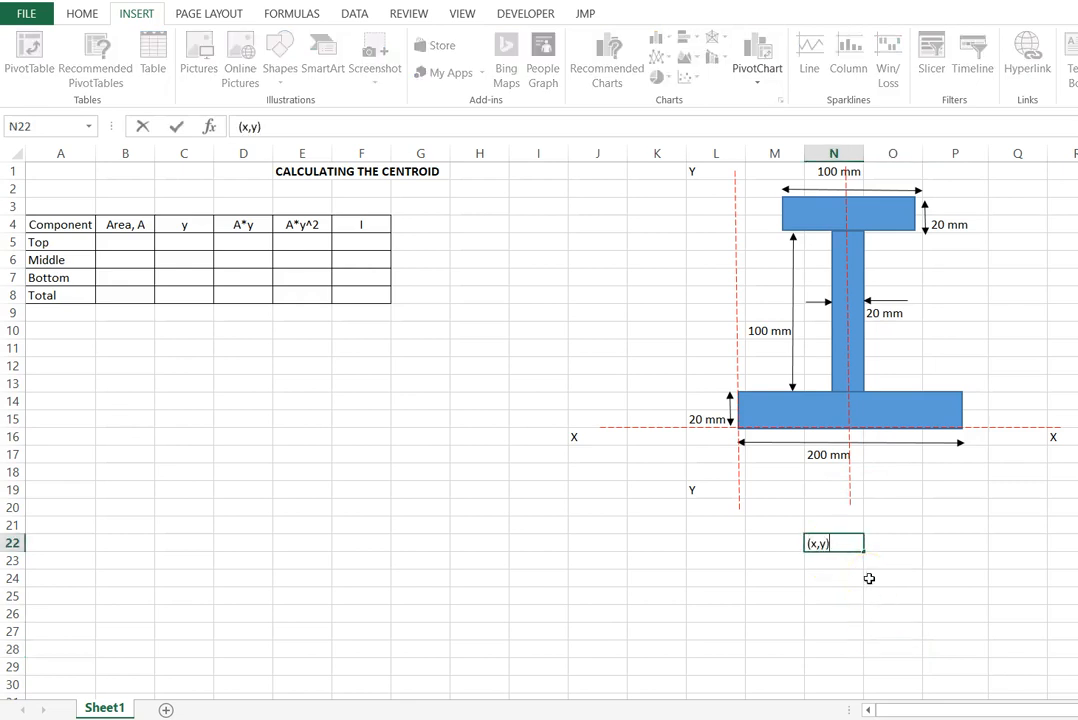
key("Return")
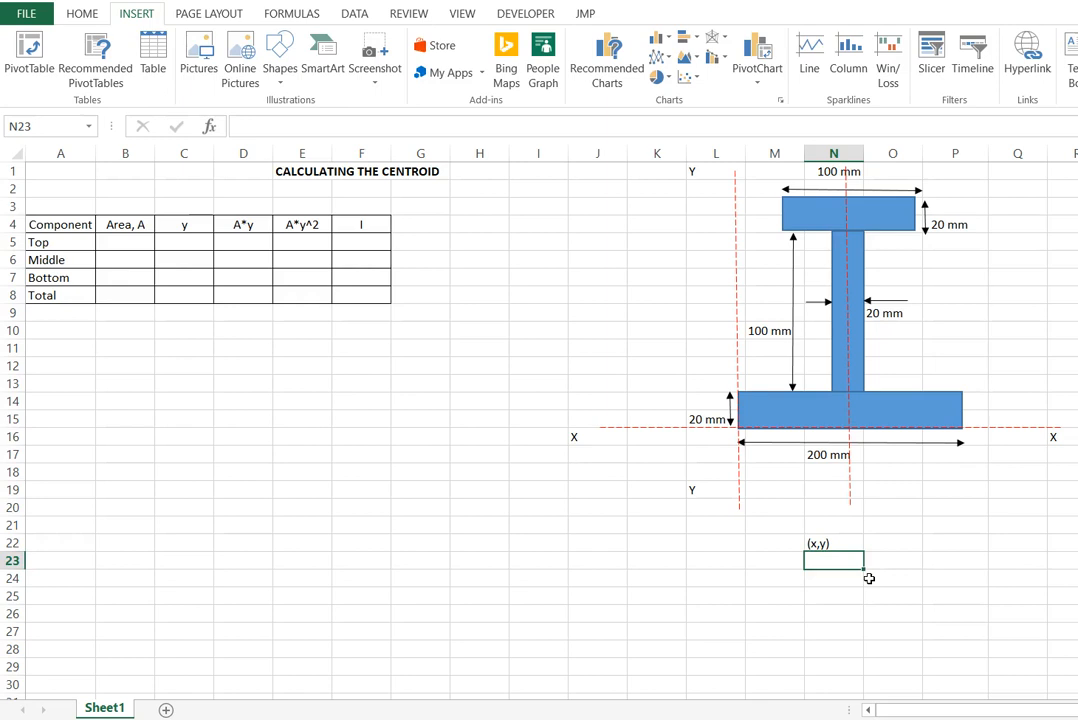
type("(100,y")
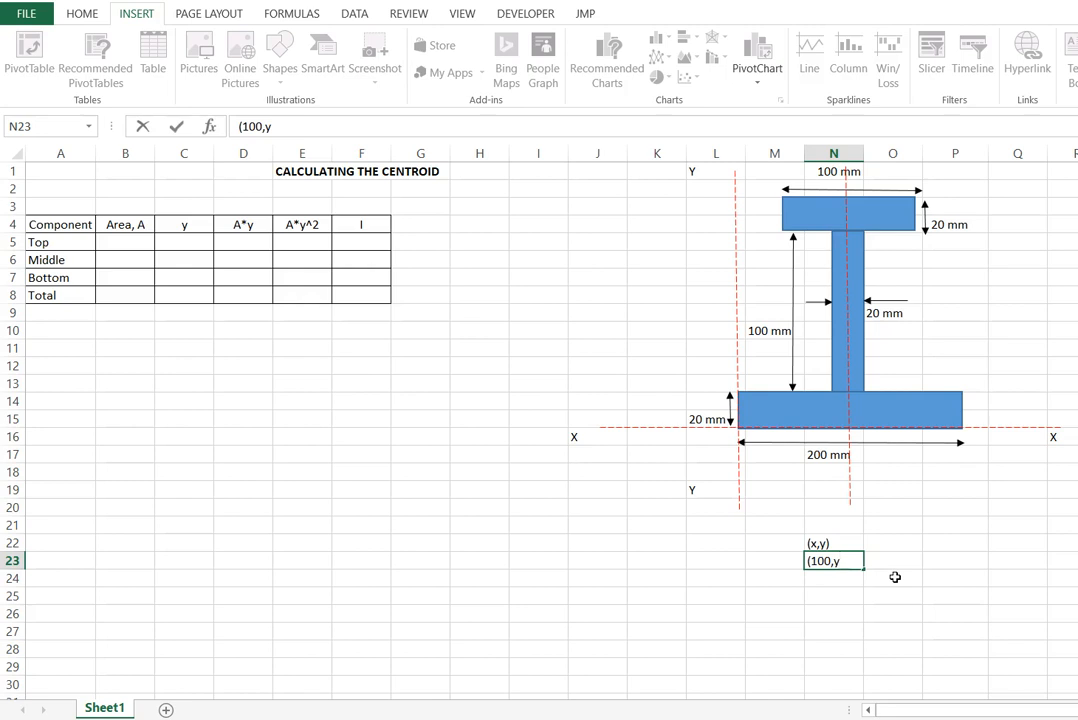
left_click(672, 617)
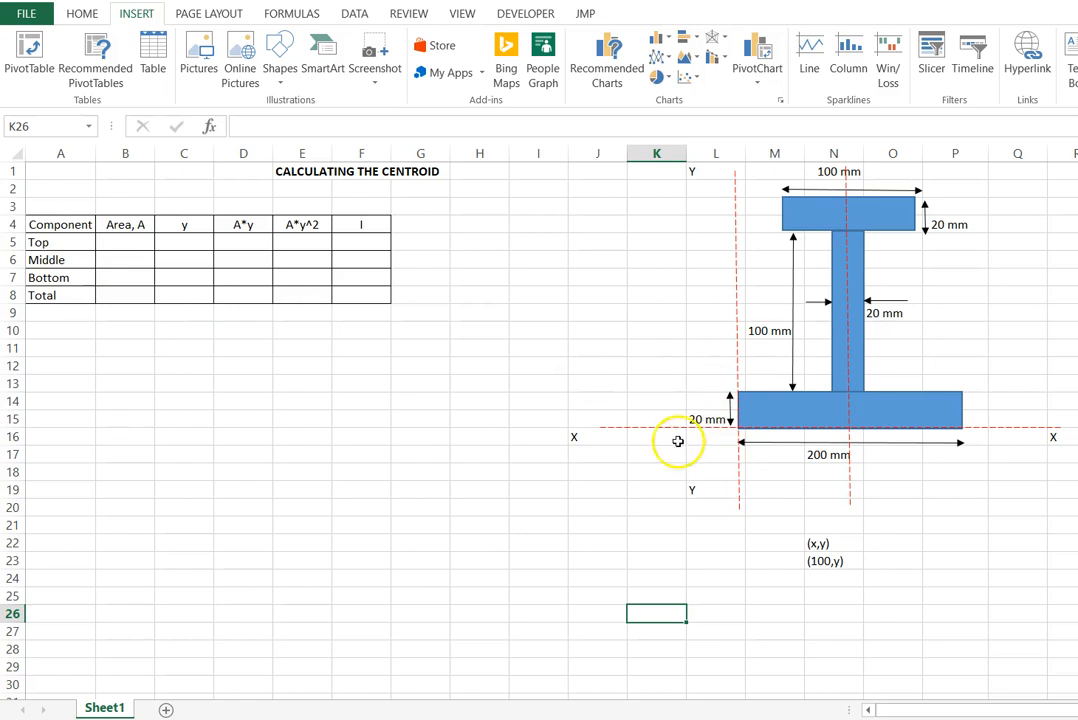
- Delete the vertical dashed symmetry axis running through the centre of the I-section
left_click(610, 427)
left_click(811, 414)
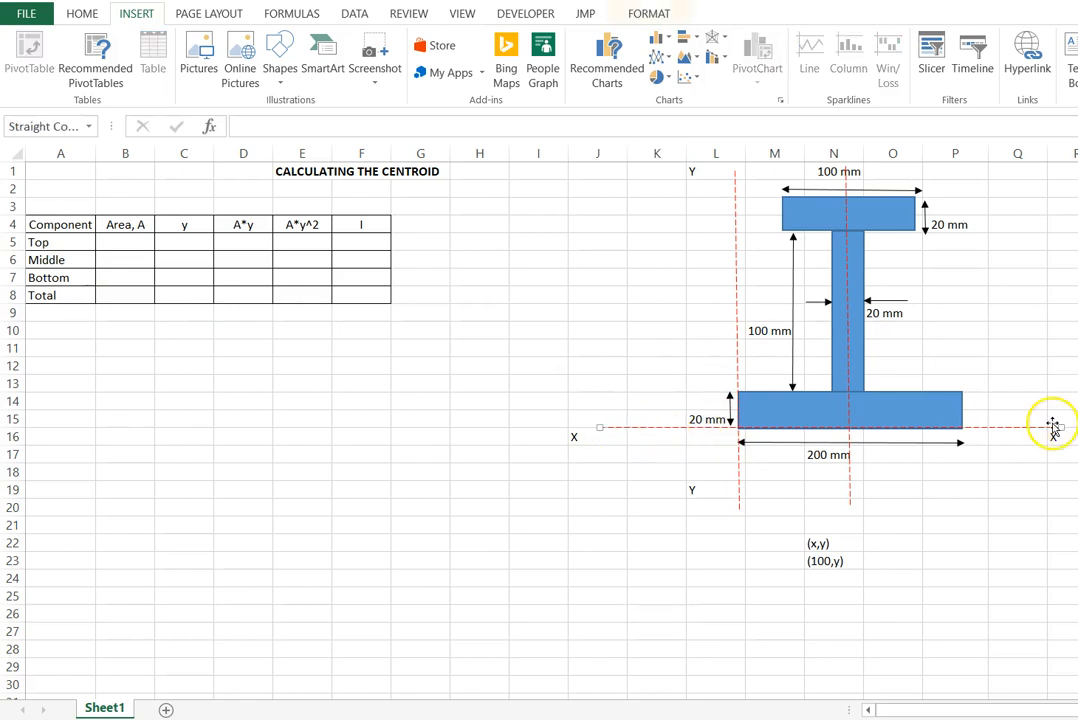
left_click(972, 576)
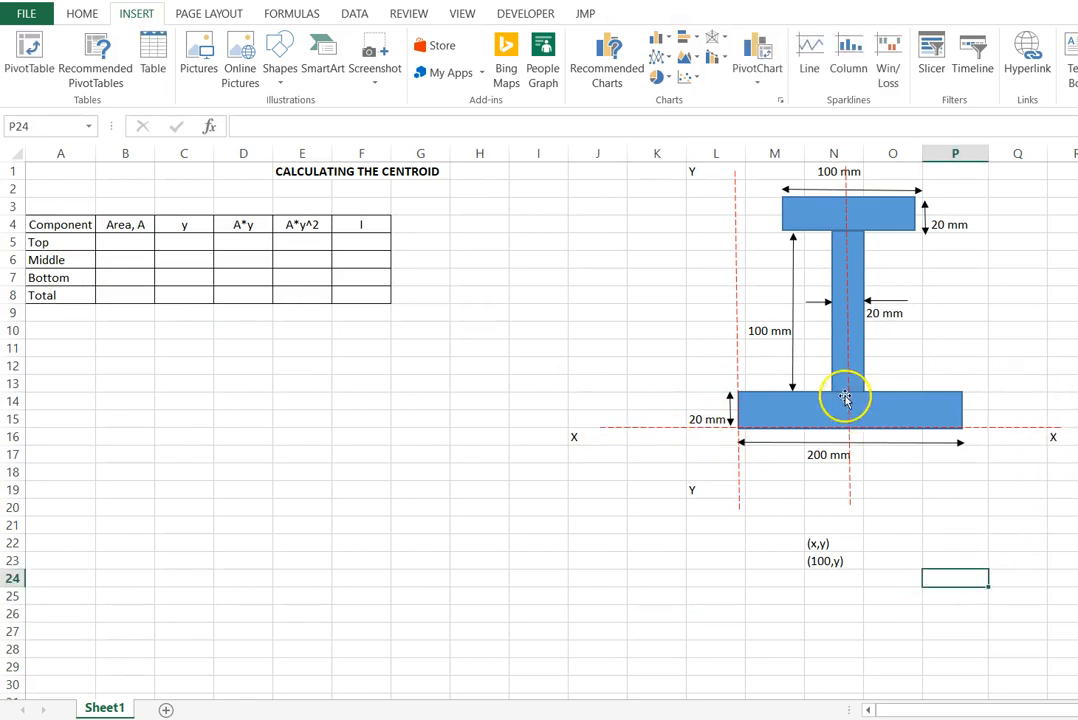
left_click(847, 379)
key("Delete")
left_click(352, 400)
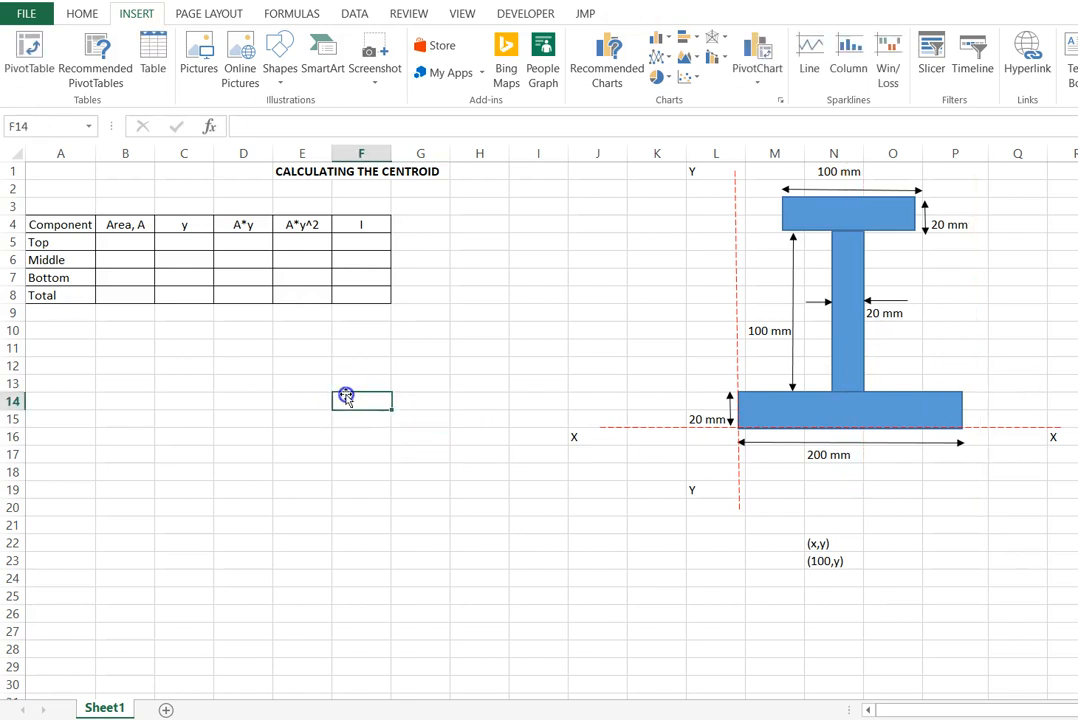
- Calculate the top component's area in cell B5 with the formula =100*20
left_click(119, 242)
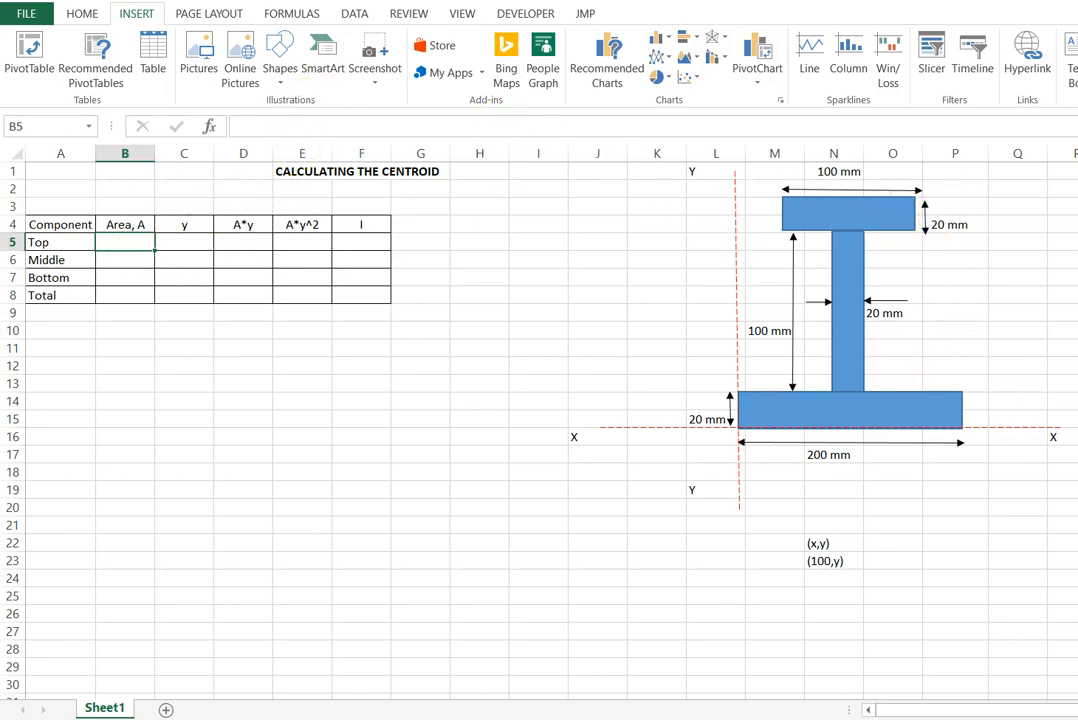
type("=100*")
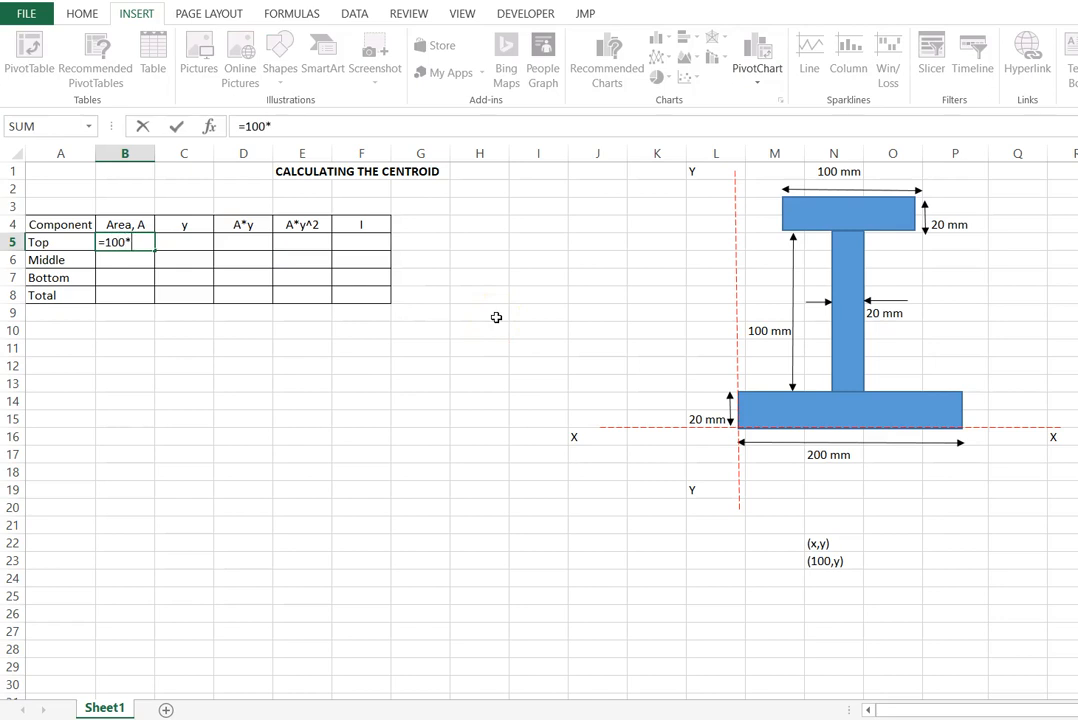
key("Return")
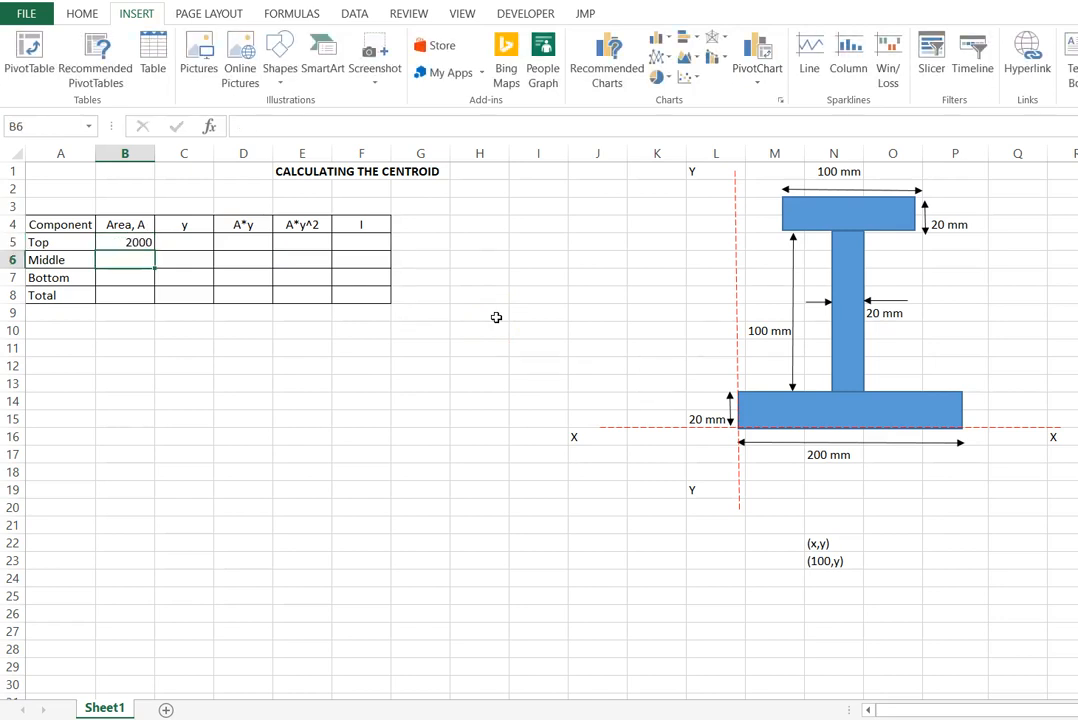
left_click(845, 171)
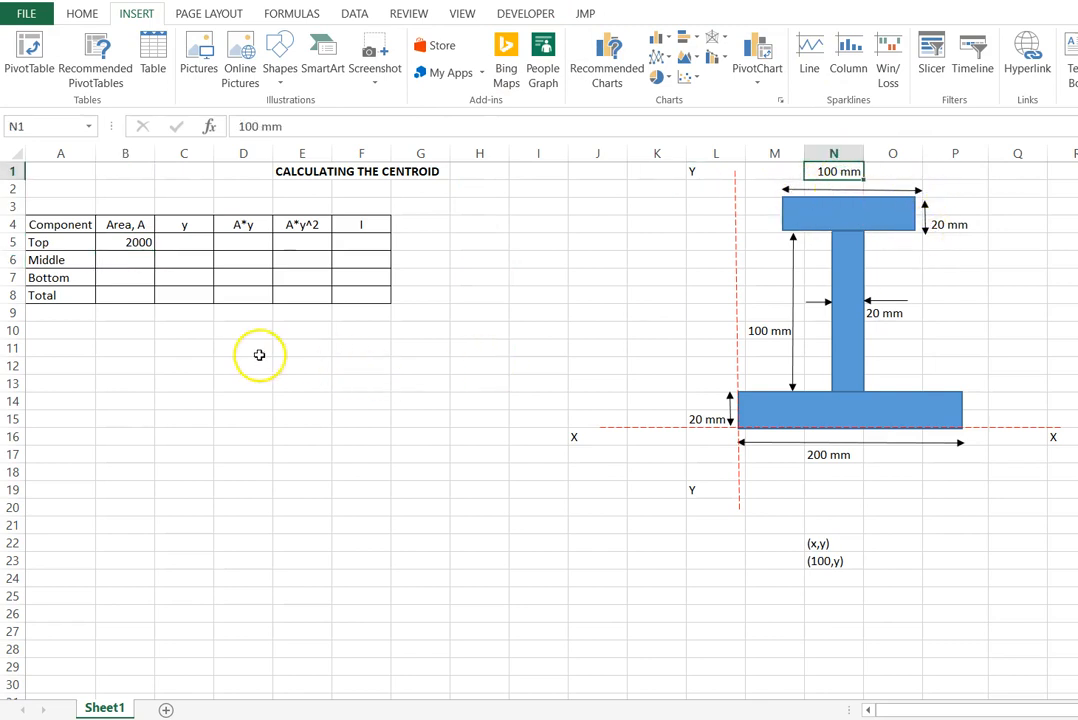
- Place a small yellow dot at the centre of the top rectangle to mark its centroid
left_click(186, 243)
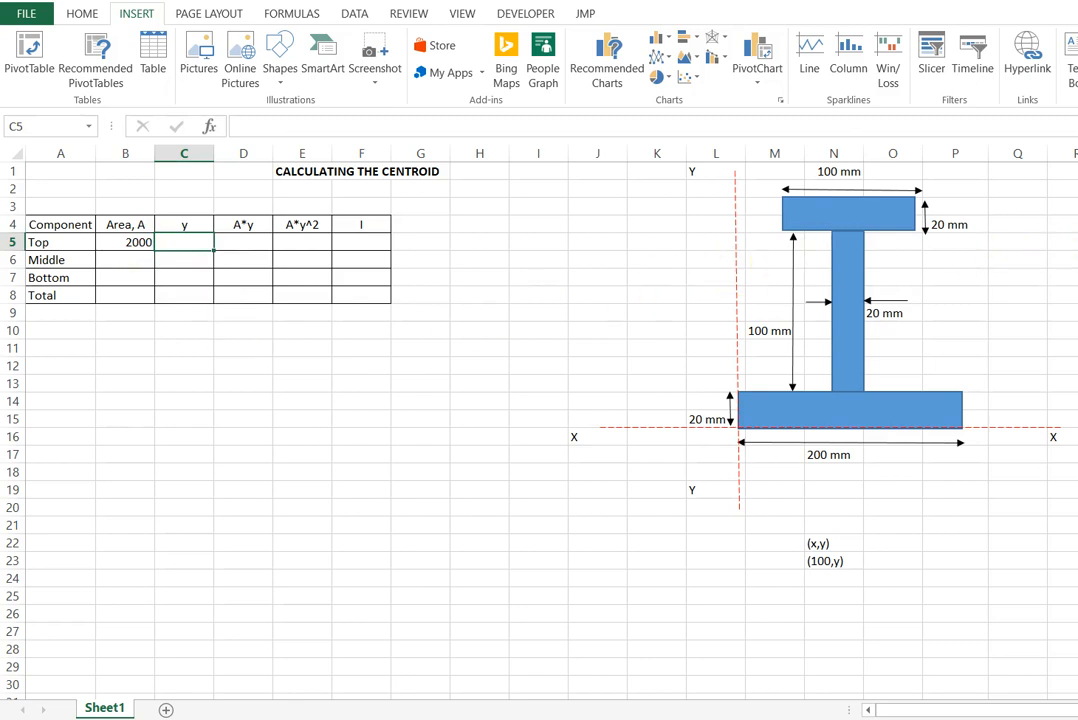
left_click(848, 213)
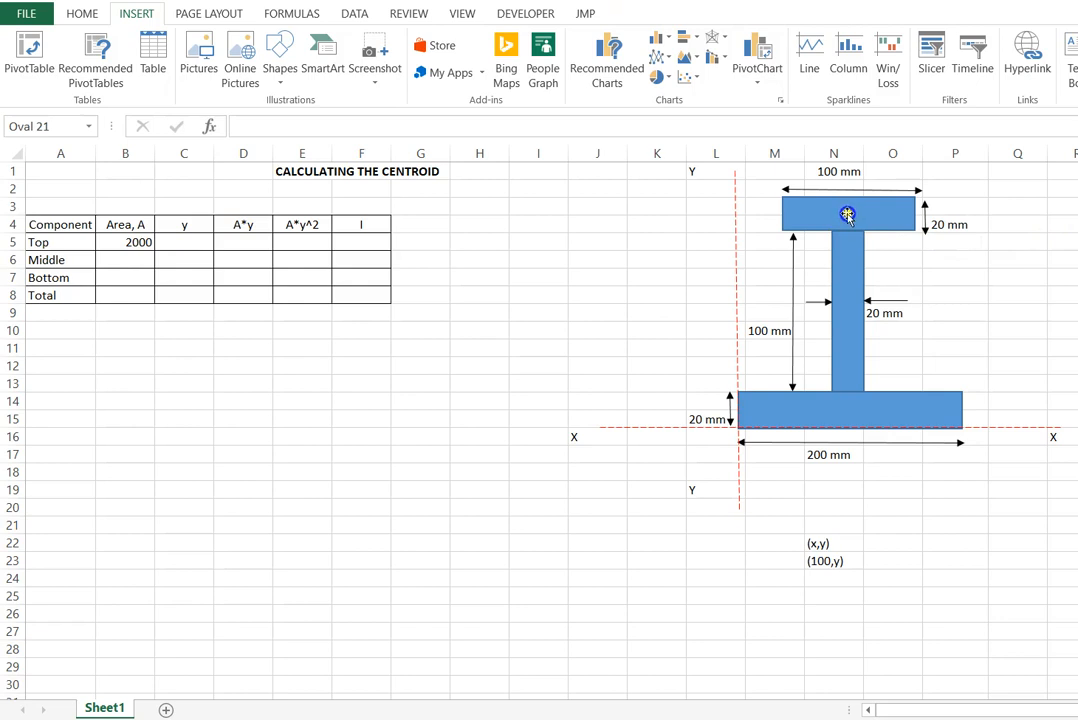
left_click(999, 327)
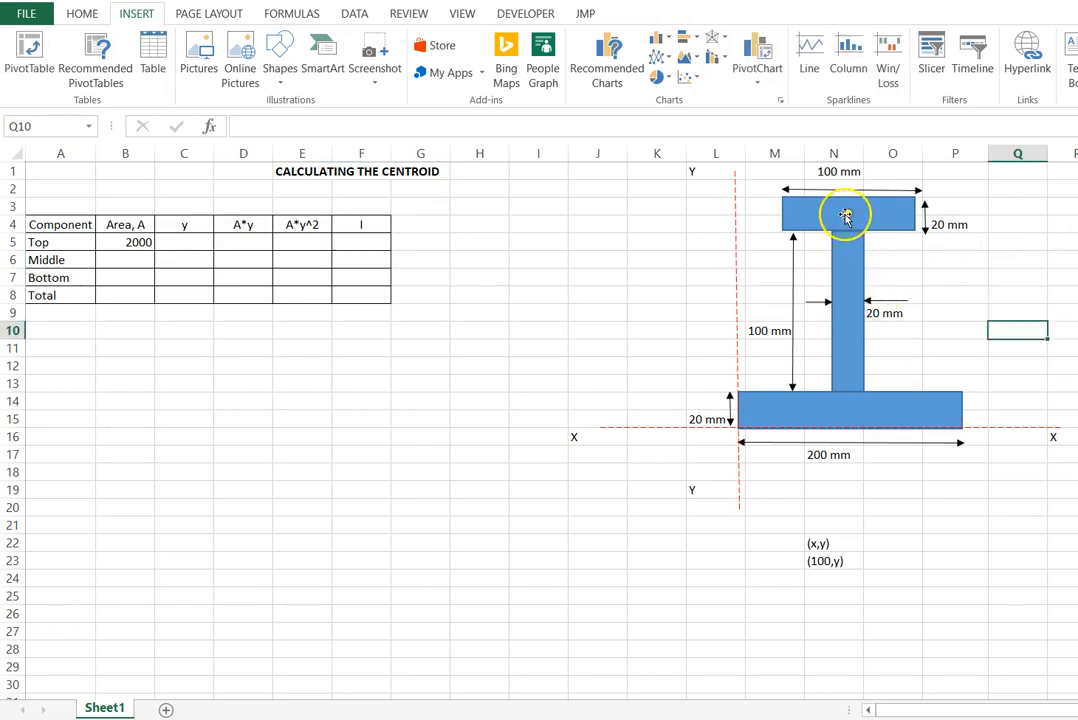
- Examine the X reference line and the three rectangles to trace the distance up to the top rectangle's centroid
left_click(1015, 428)
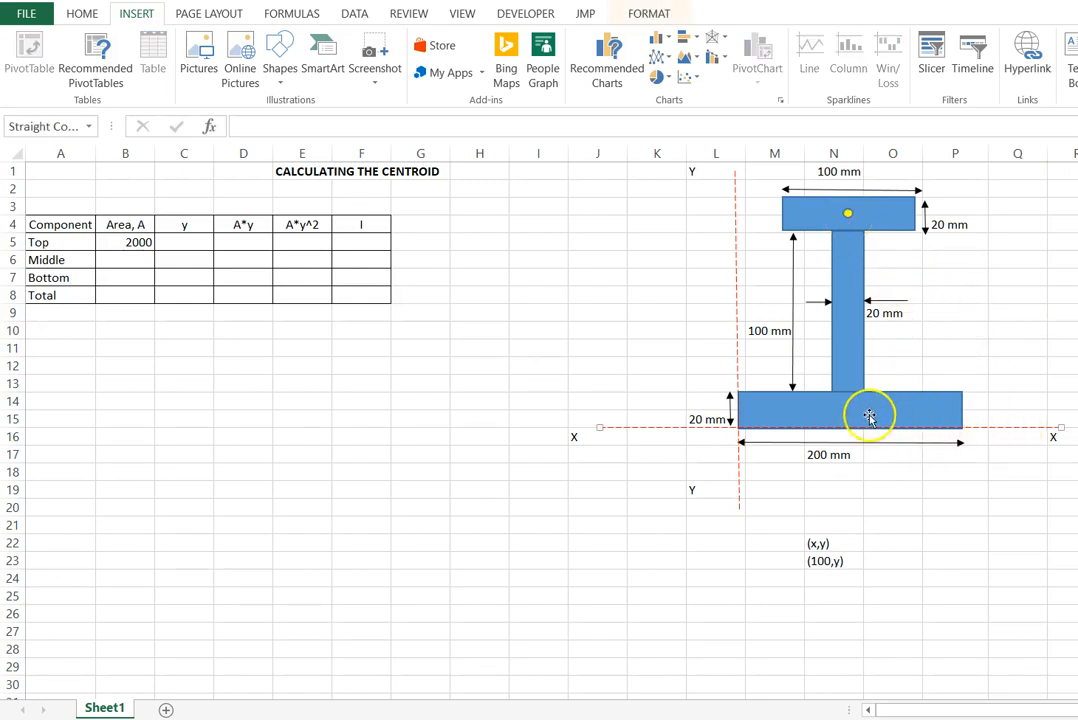
left_click(932, 416)
left_click(857, 267)
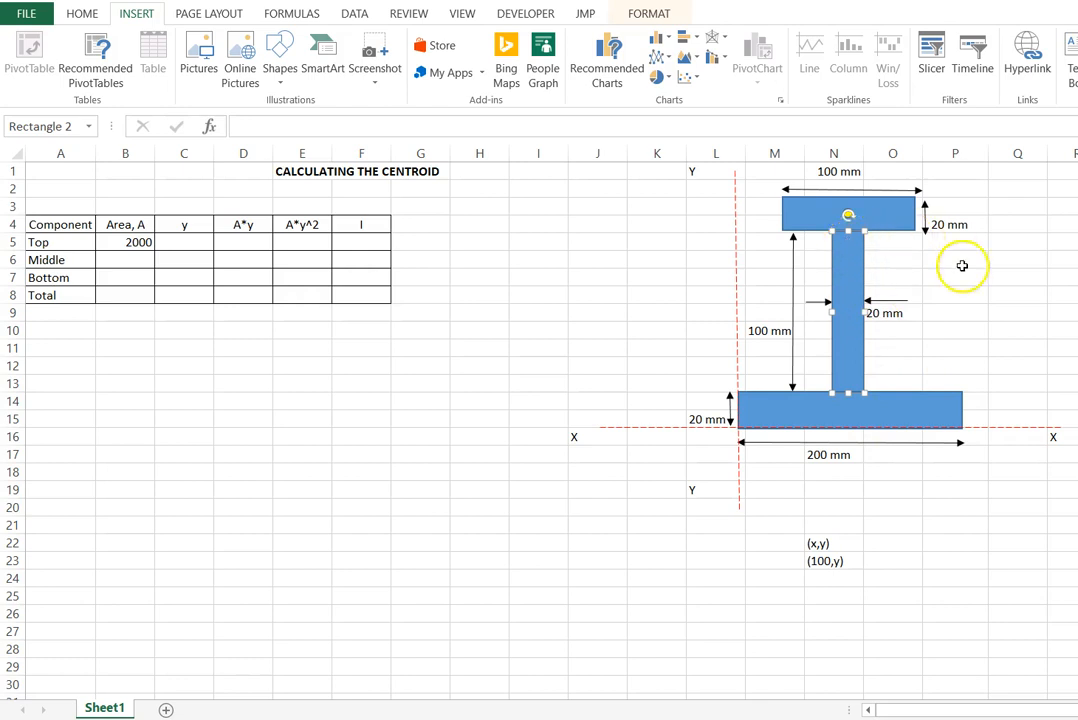
left_click(955, 292)
left_click(905, 212)
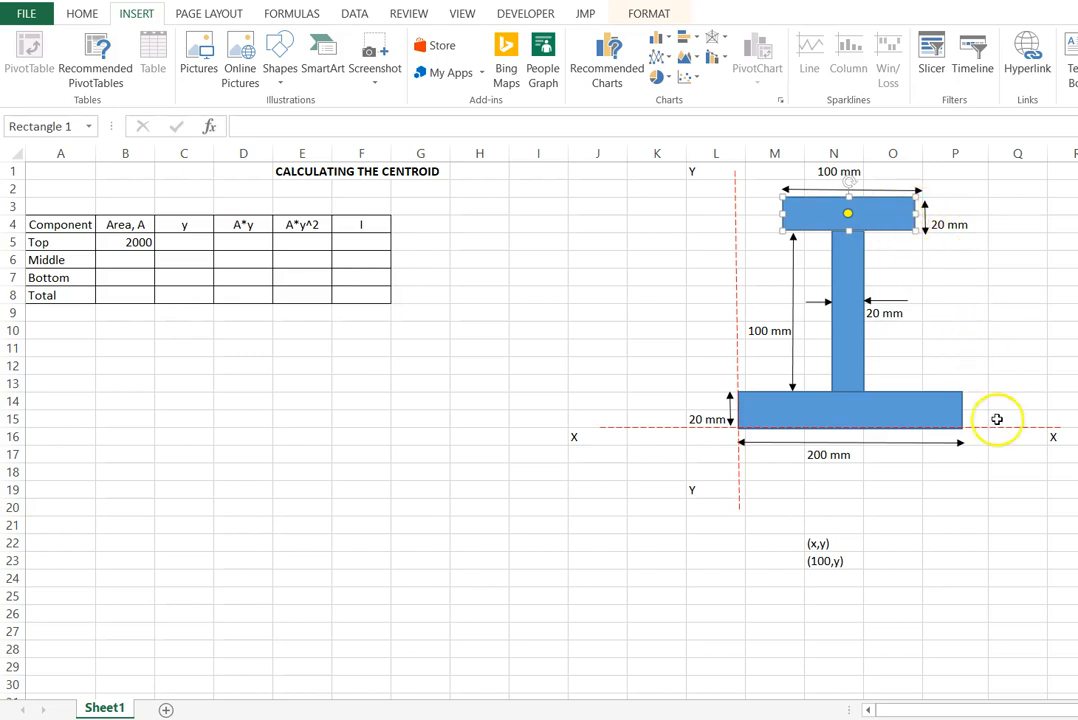
left_click(926, 416)
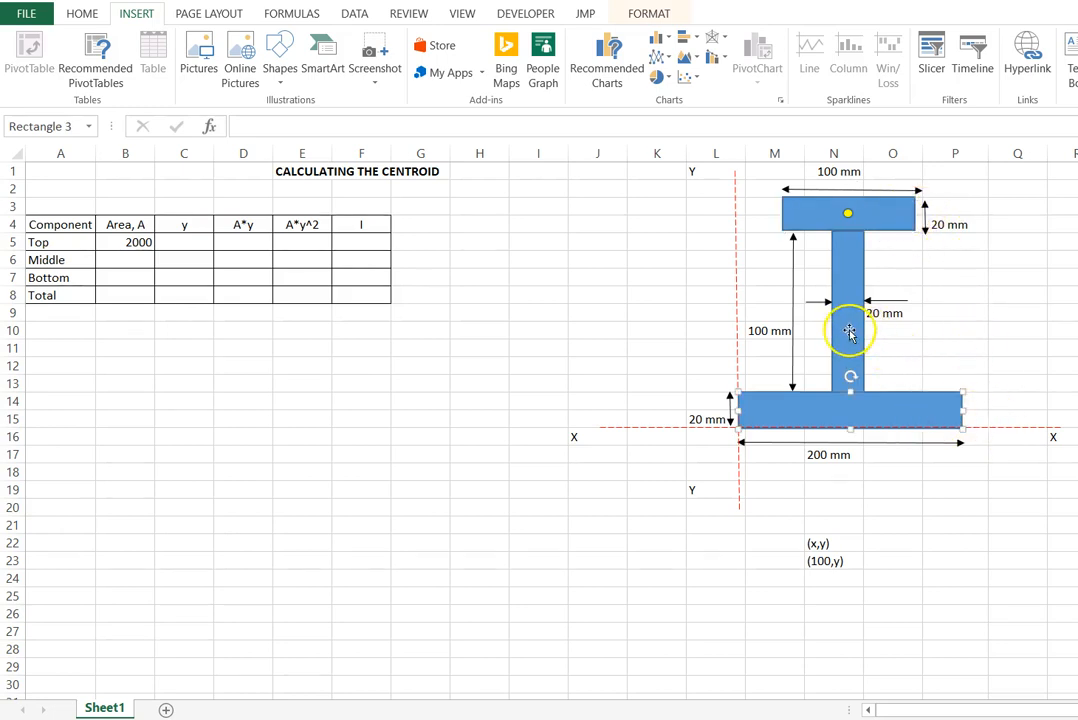
left_click(848, 333)
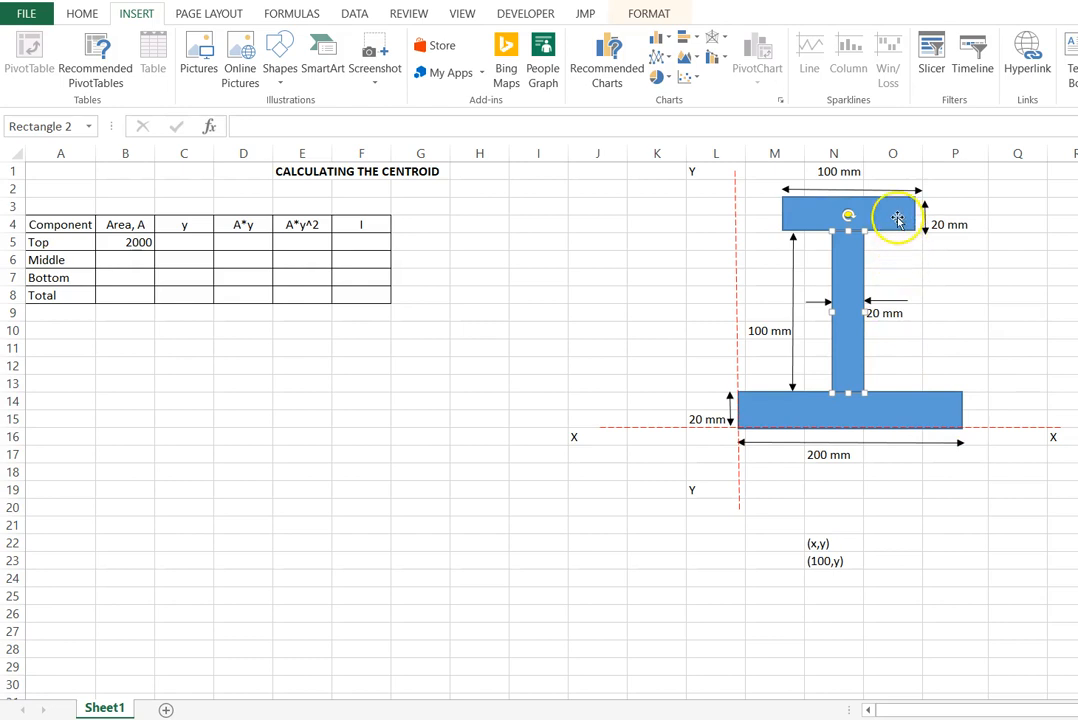
left_click(972, 313)
- Enter the top component's centroid distance y in cell C5 as a sum of heights from the X axis, giving 130
left_click(192, 242)
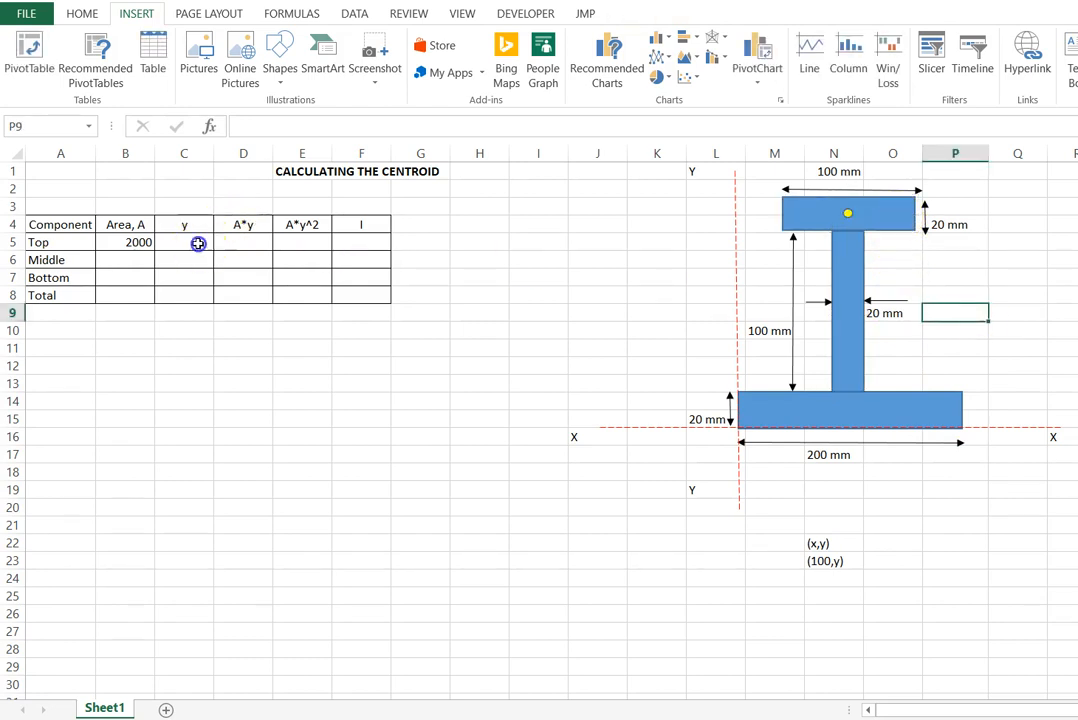
type("=20+1")
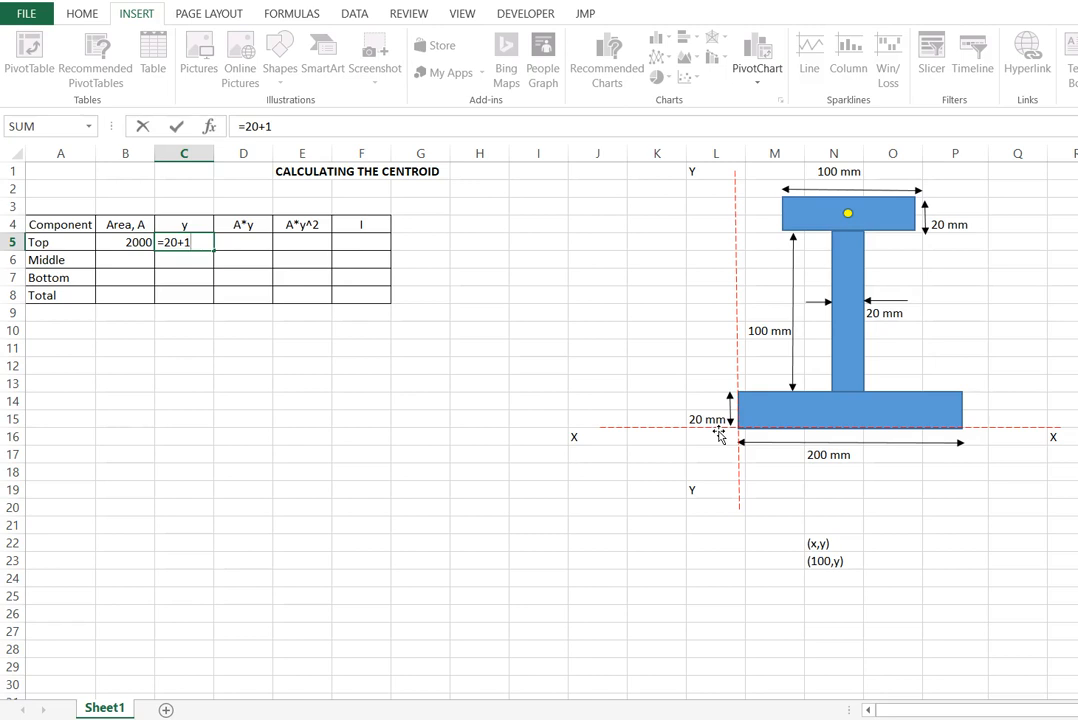
key("Return")
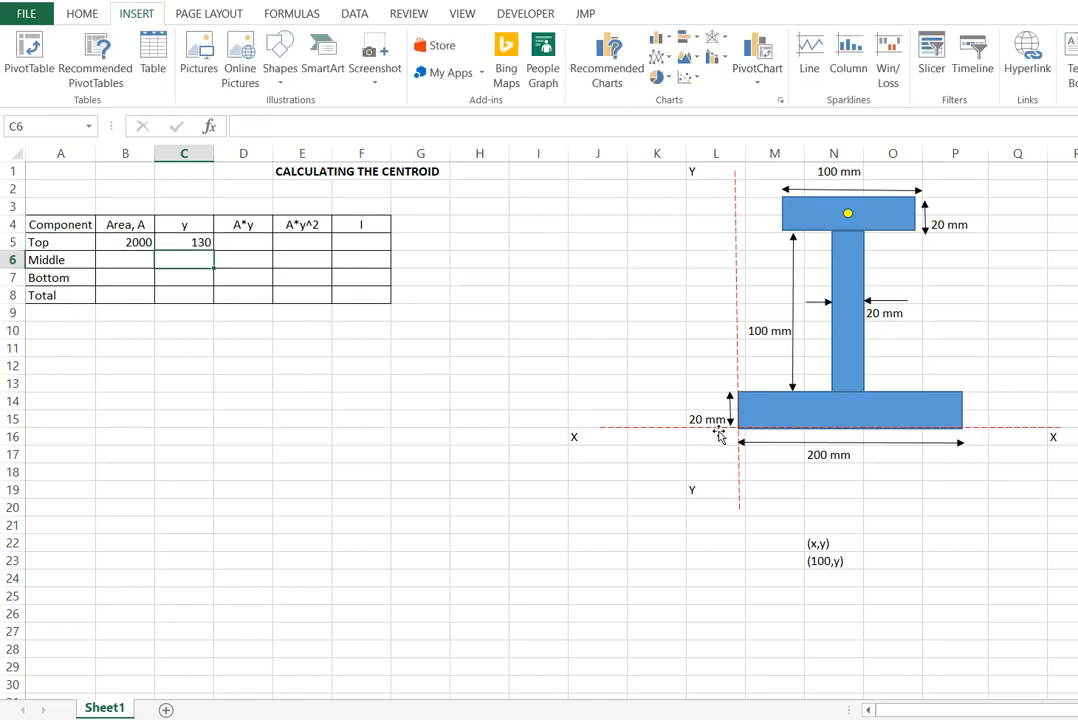
left_click(438, 385)
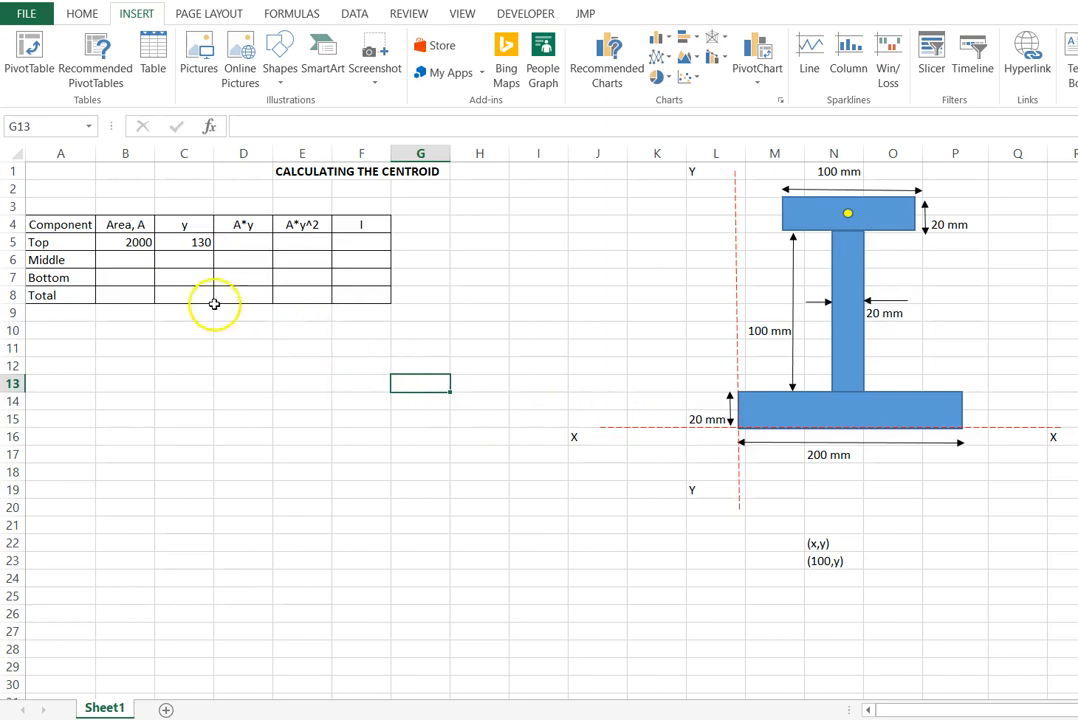
- Calculate the middle component's area in cell B6 with the formula =20*100
left_click(124, 258)
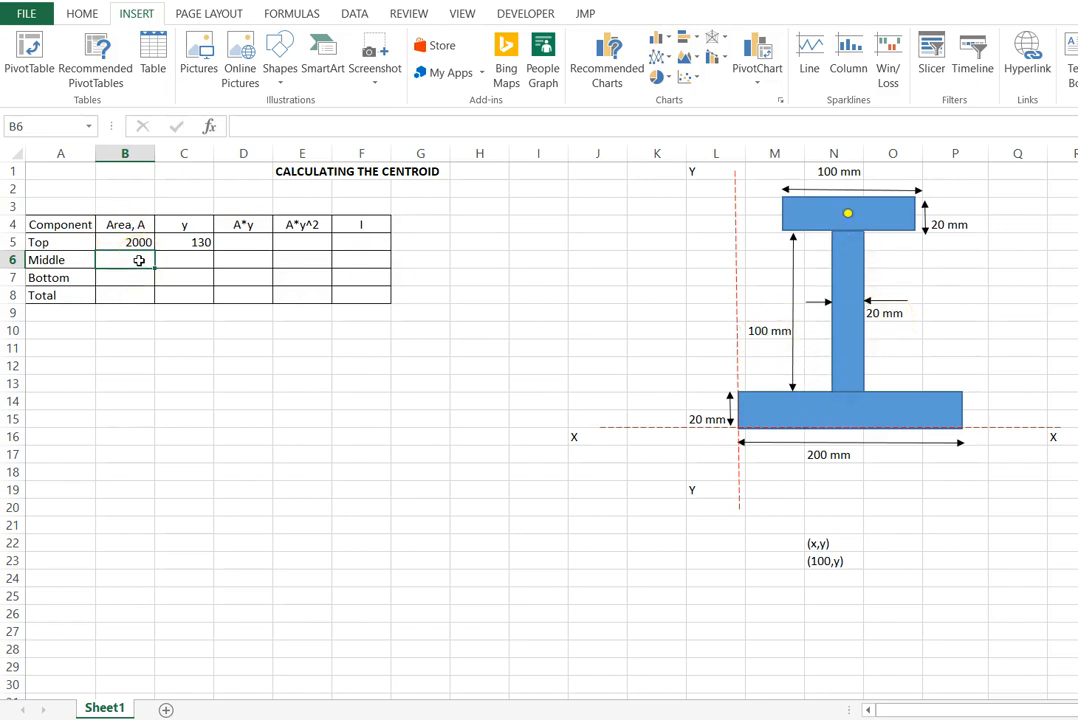
type("=20*100")
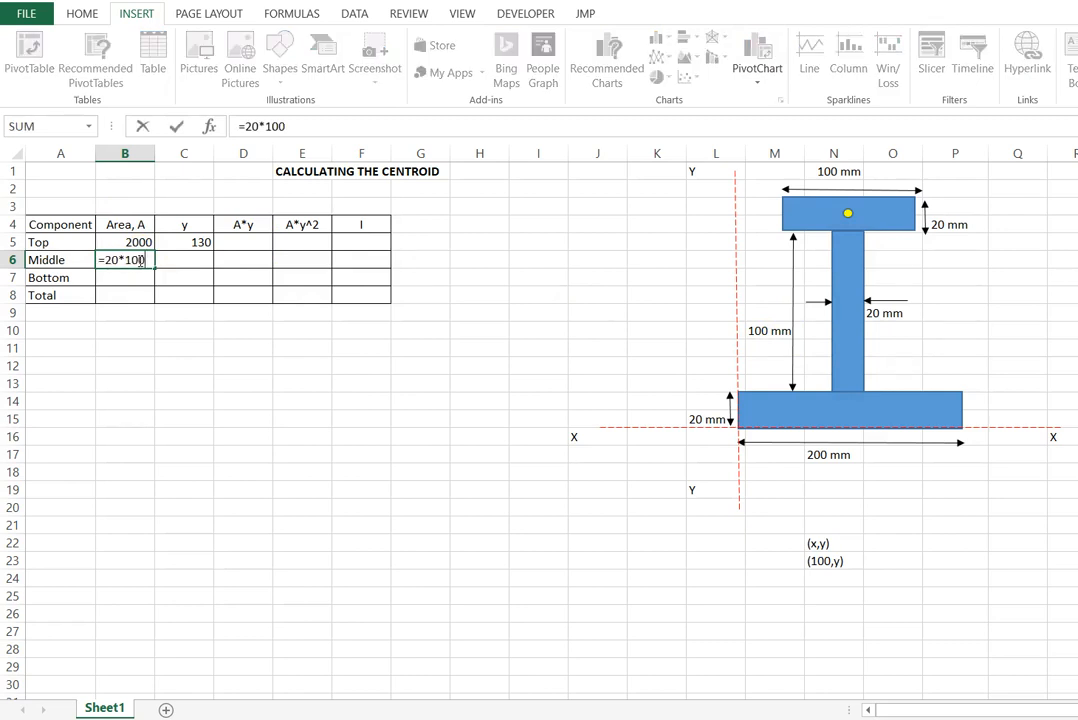
key("Return")
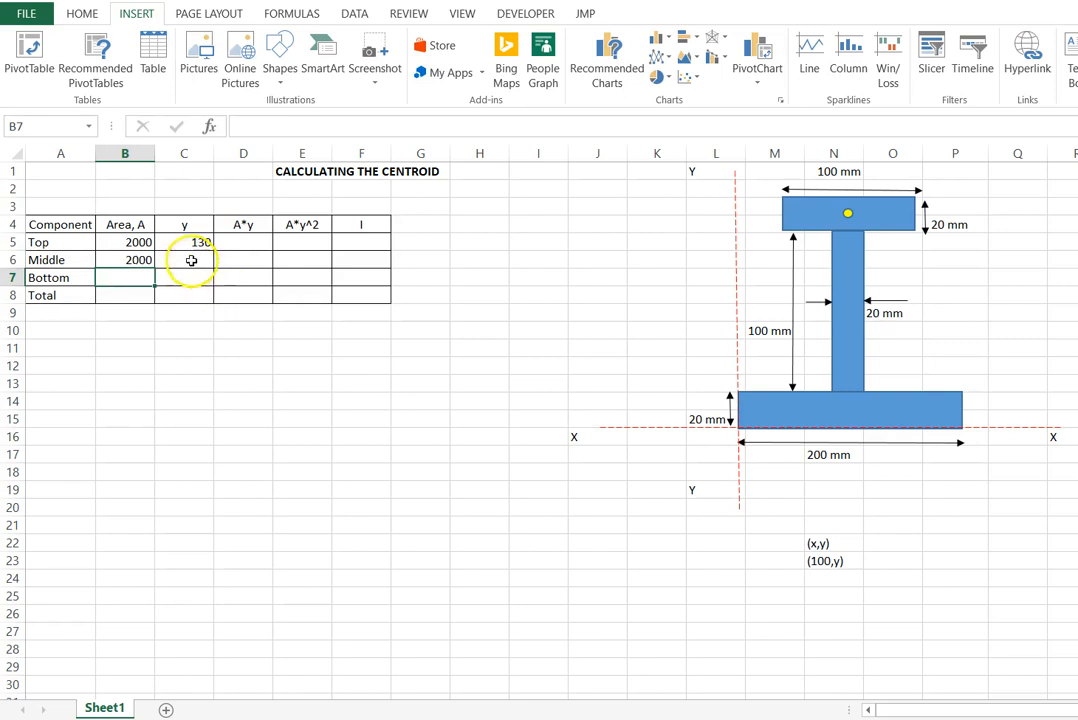
- Copy the yellow centroid dot from the top rectangle onto the centre of the middle rectangle
left_click(188, 258)
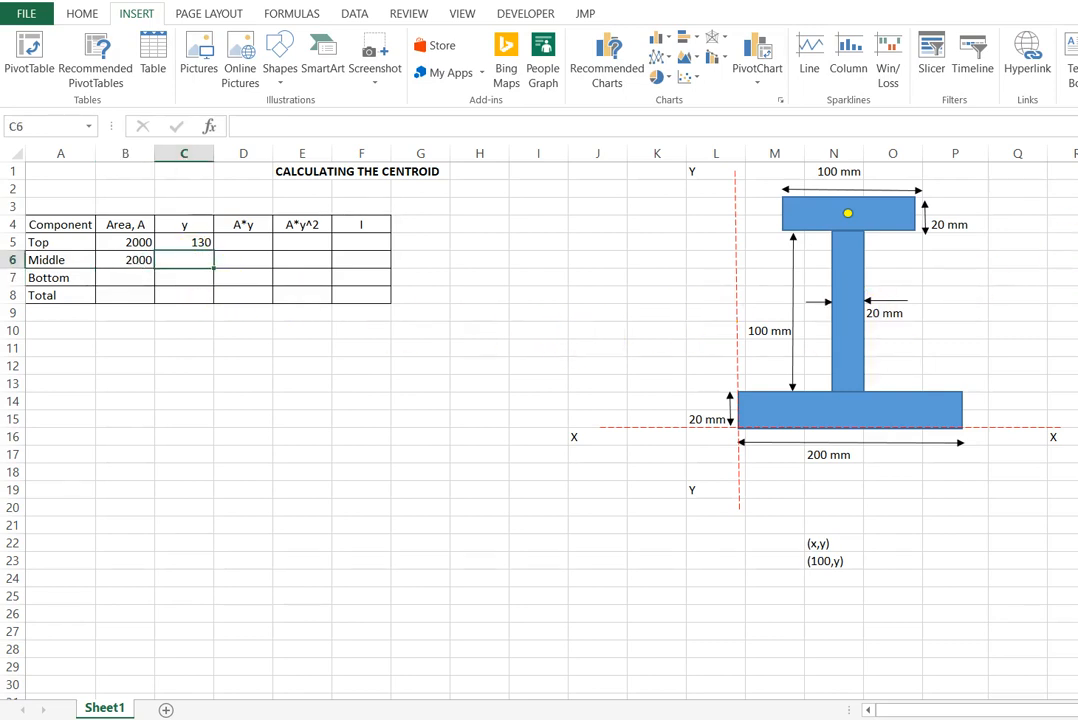
left_click(848, 213)
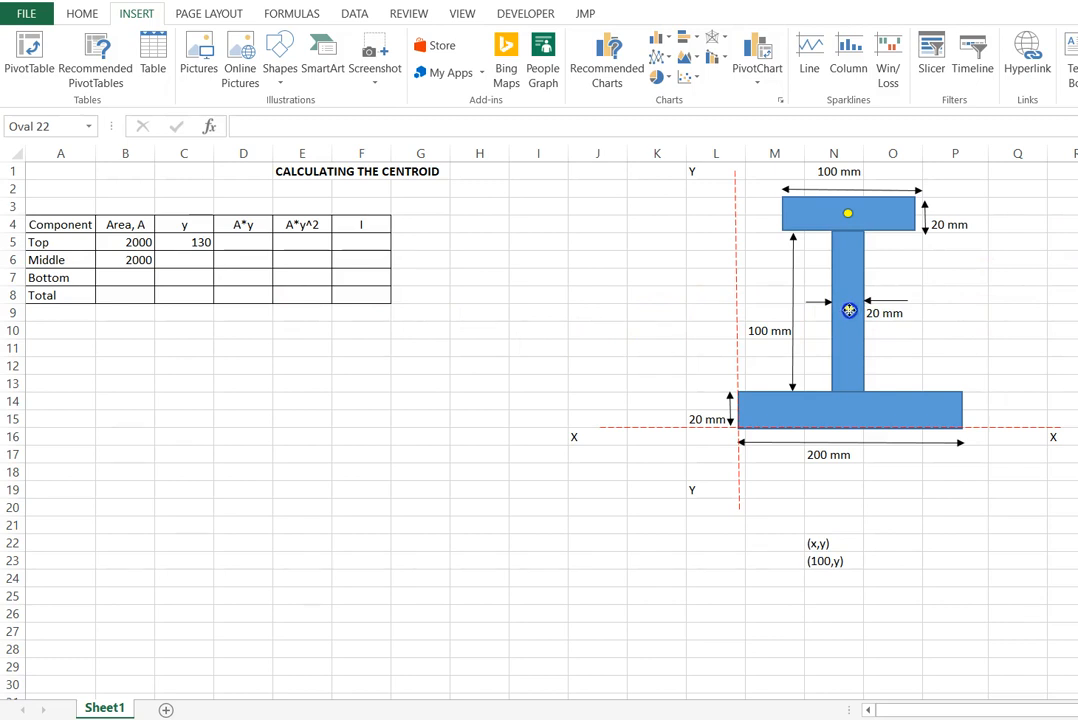
left_click_drag(848, 309, 848, 308)
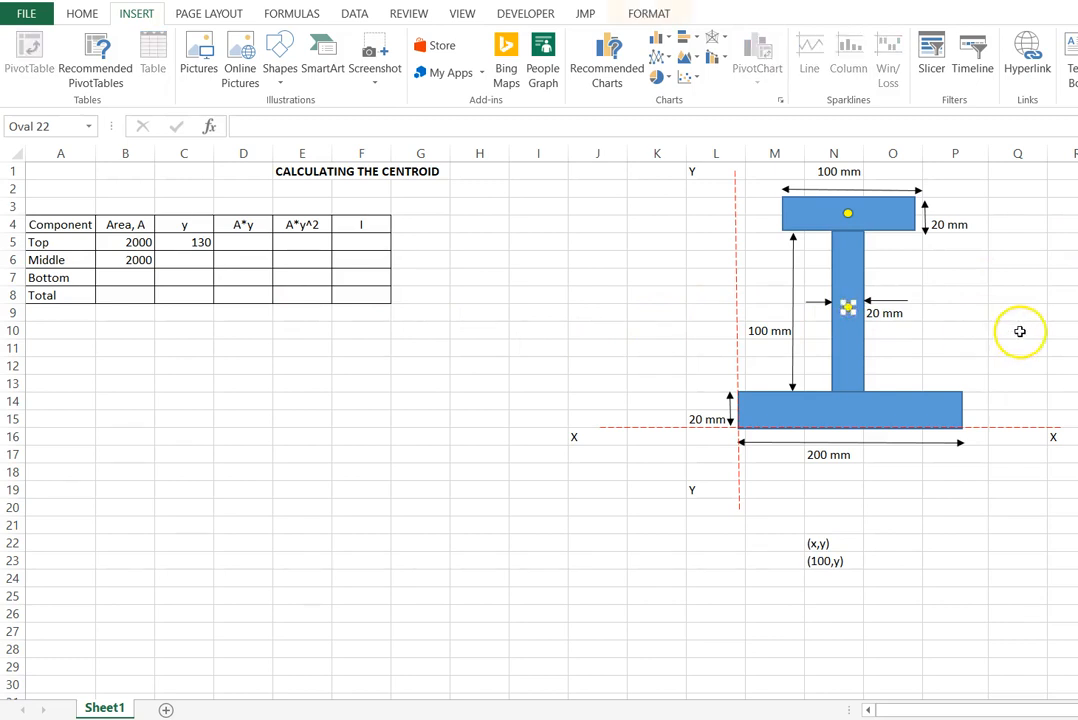
left_click(1005, 313)
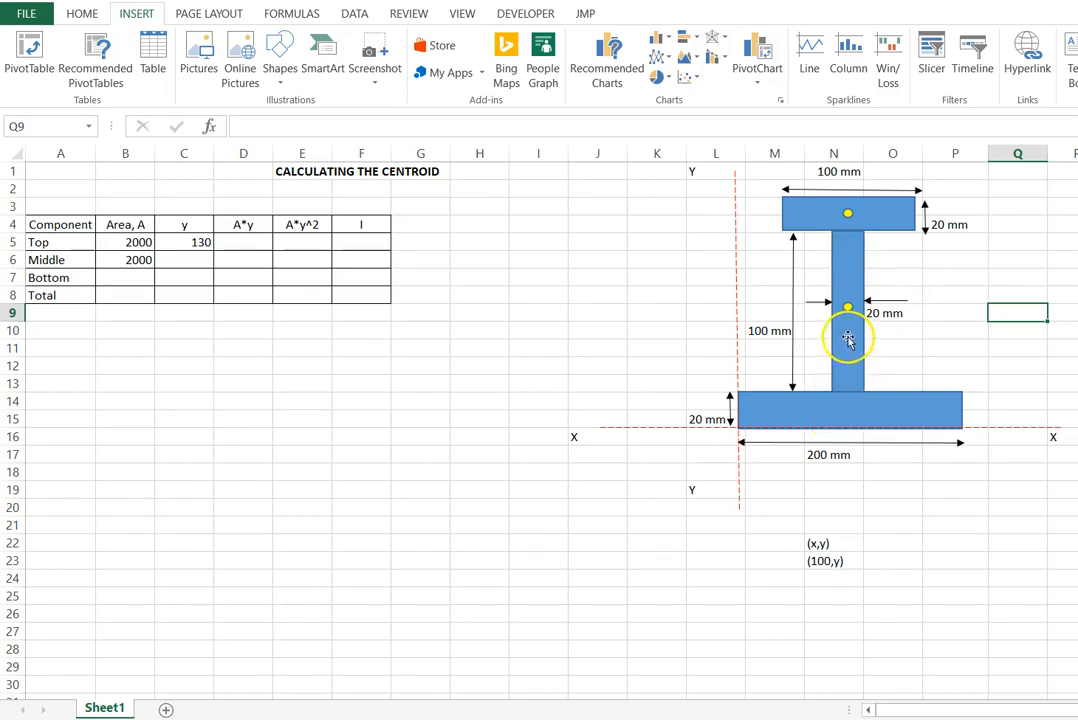
- Enter 70 as the middle component's centroid distance y in cell C6
left_click(176, 258)
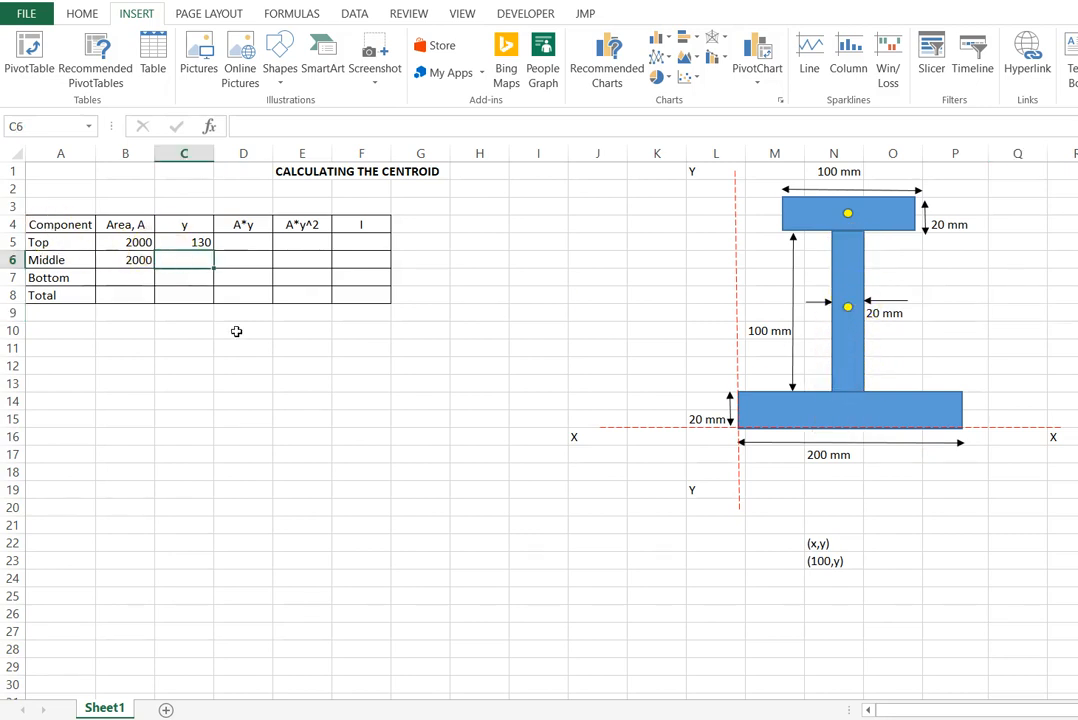
type("0")
key("Return")
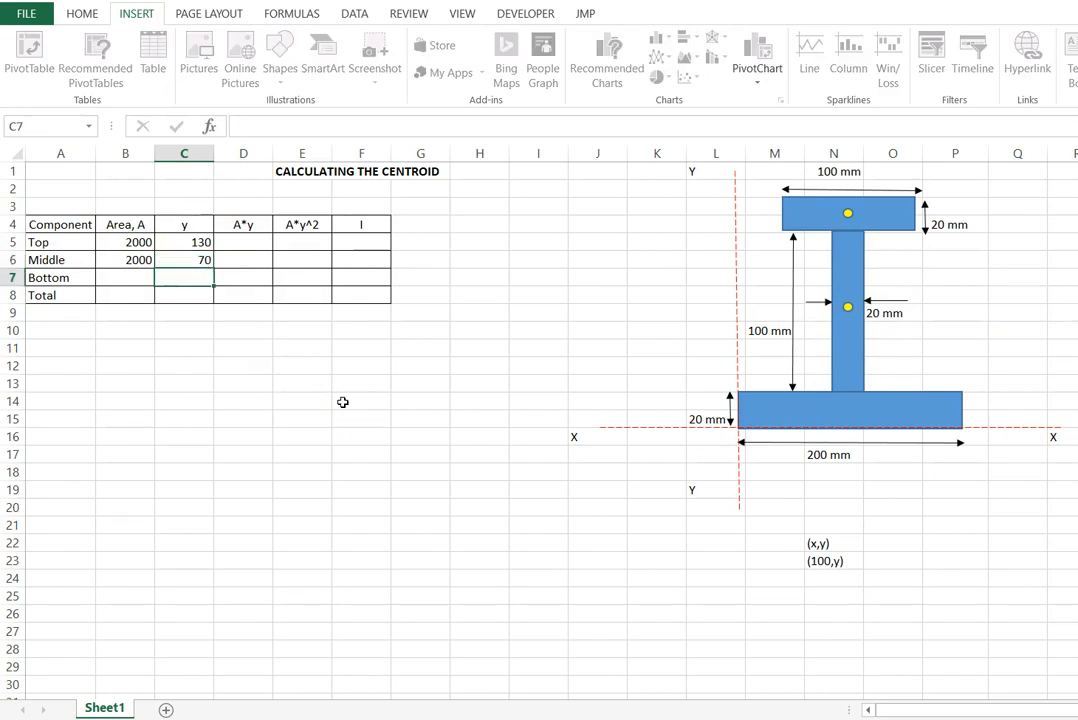
- Calculate the bottom component's area in cell B7 with the formula =20*200
left_click(136, 284)
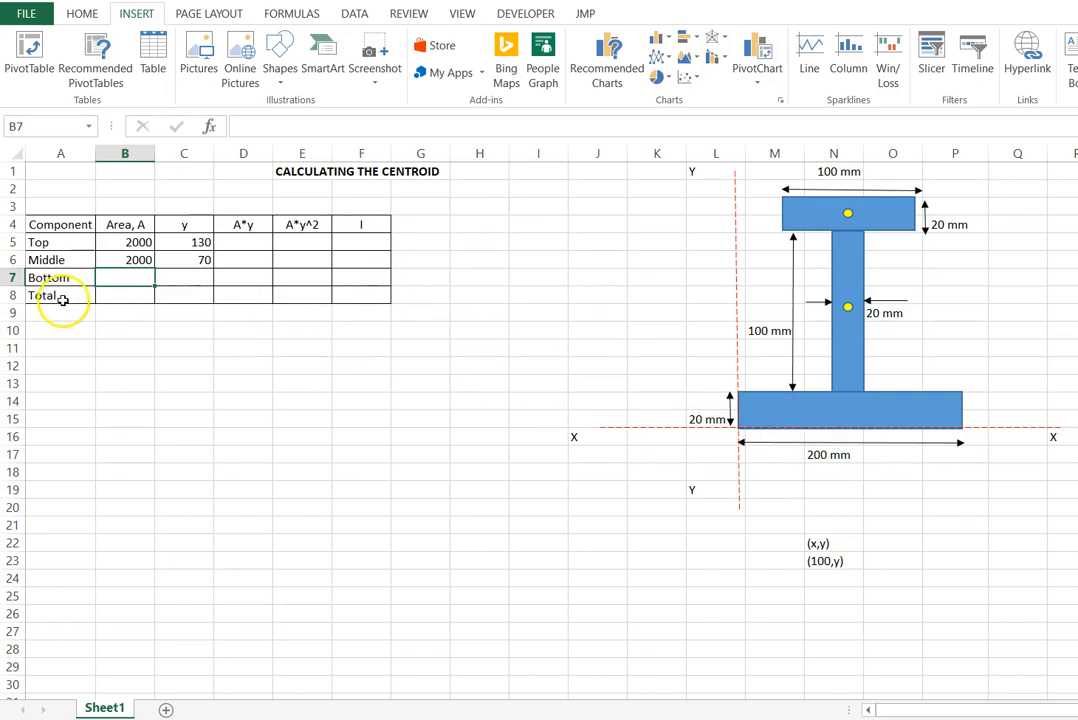
type("=20*200")
key("Return")
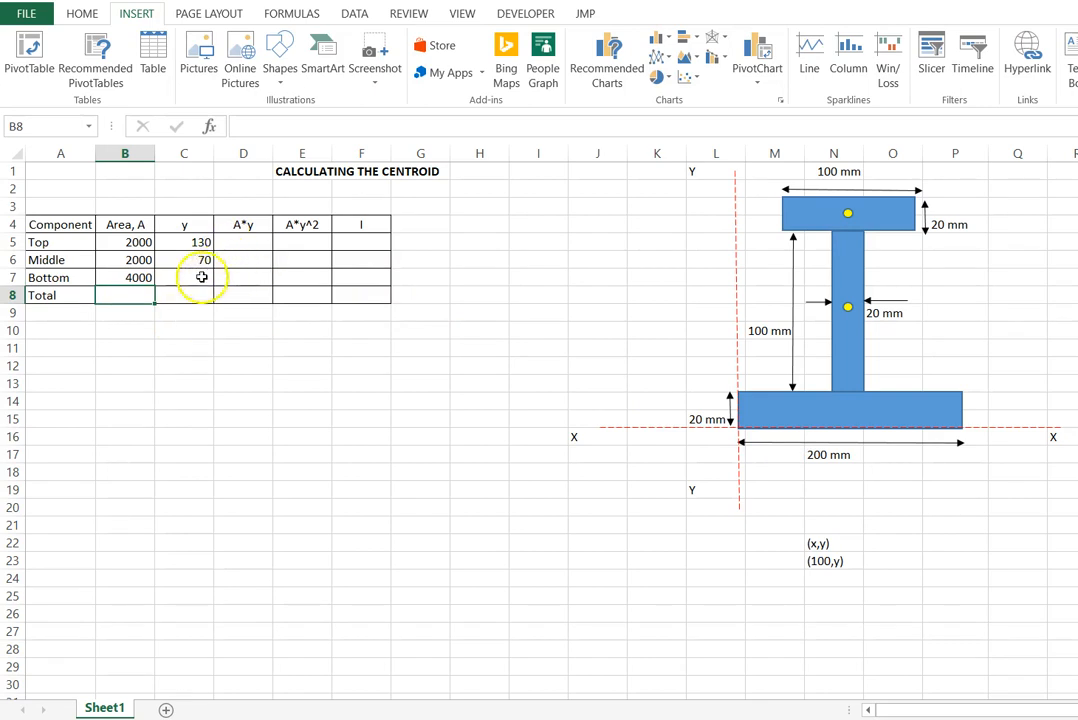
- Place a yellow centroid dot at the centre of the bottom rectangle
left_click(203, 277)
left_click_drag(1076, 322, 847, 410)
left_click_drag(932, 565, 934, 580)
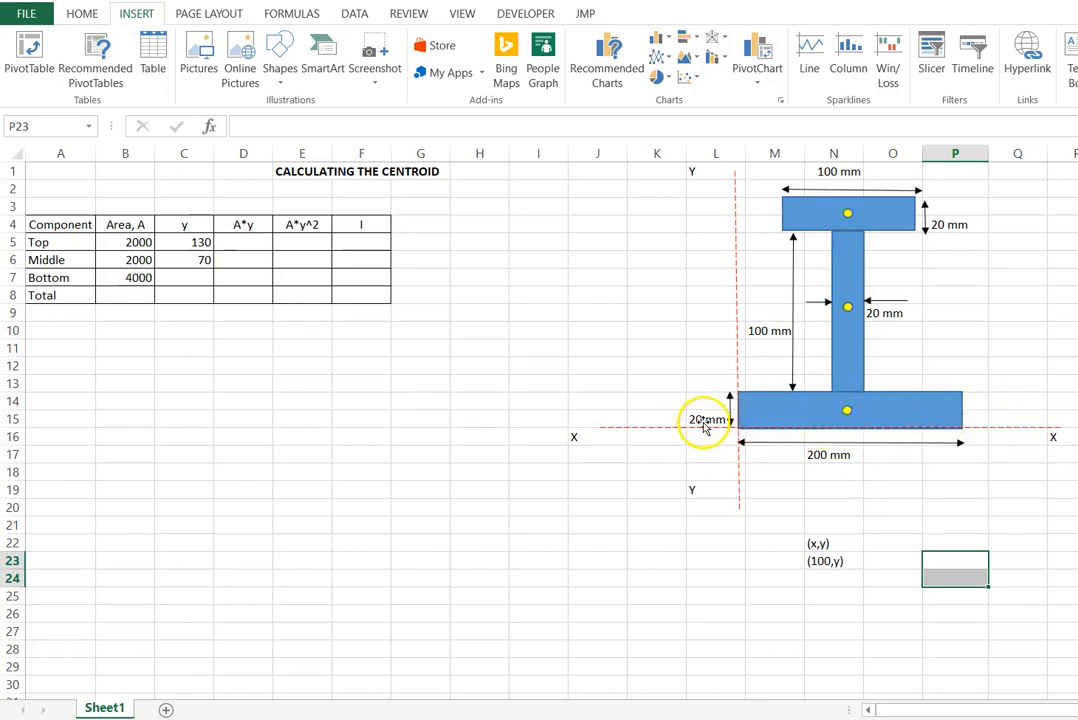
- Enter 10 as the bottom component's centroid distance y in cell C7
left_click(195, 277)
type("10")
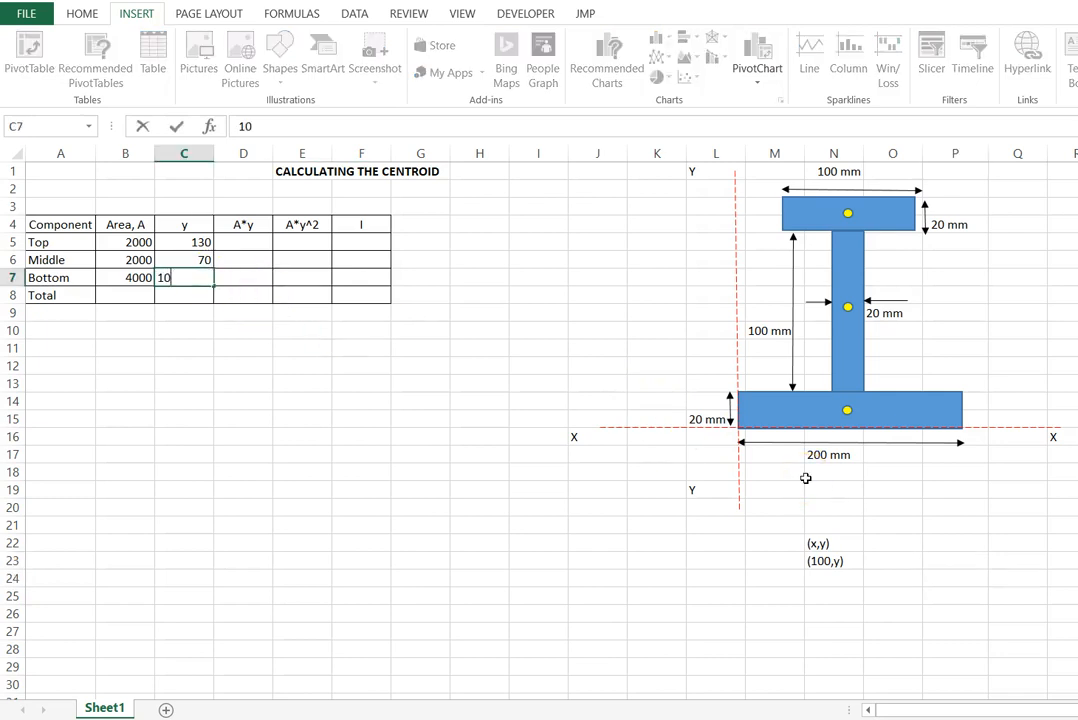
key("Return")
left_click(285, 419)
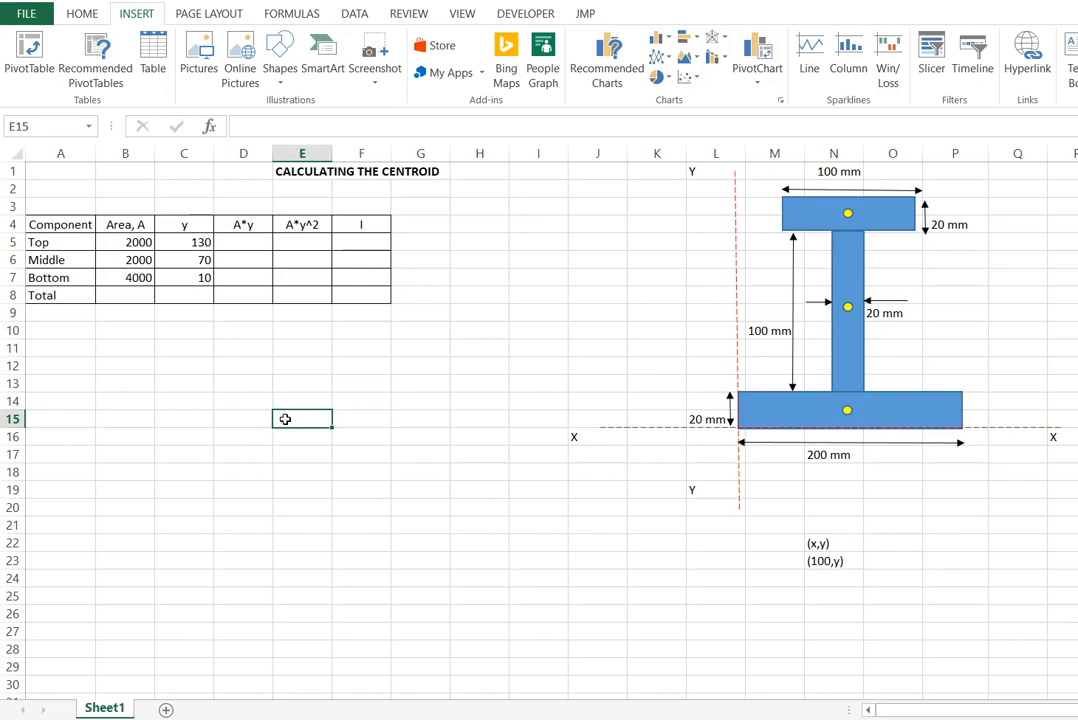
- Calculate the top component's A*y in cell D5 by multiplying its area in B5 by its y in C5
left_click(248, 243)
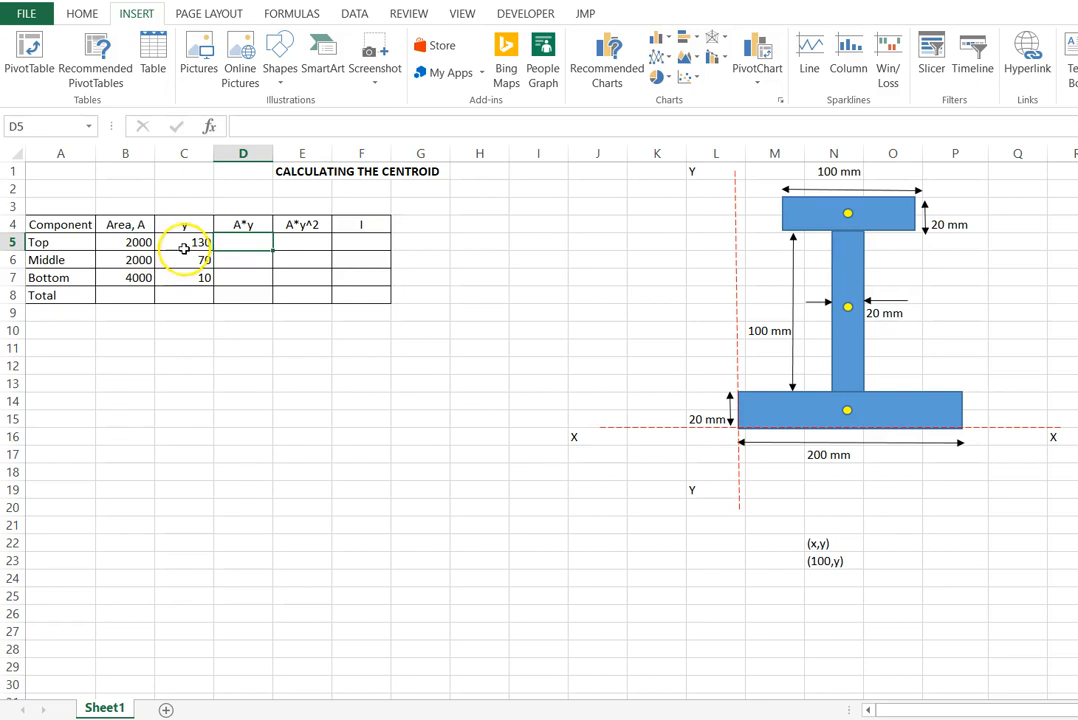
type("=")
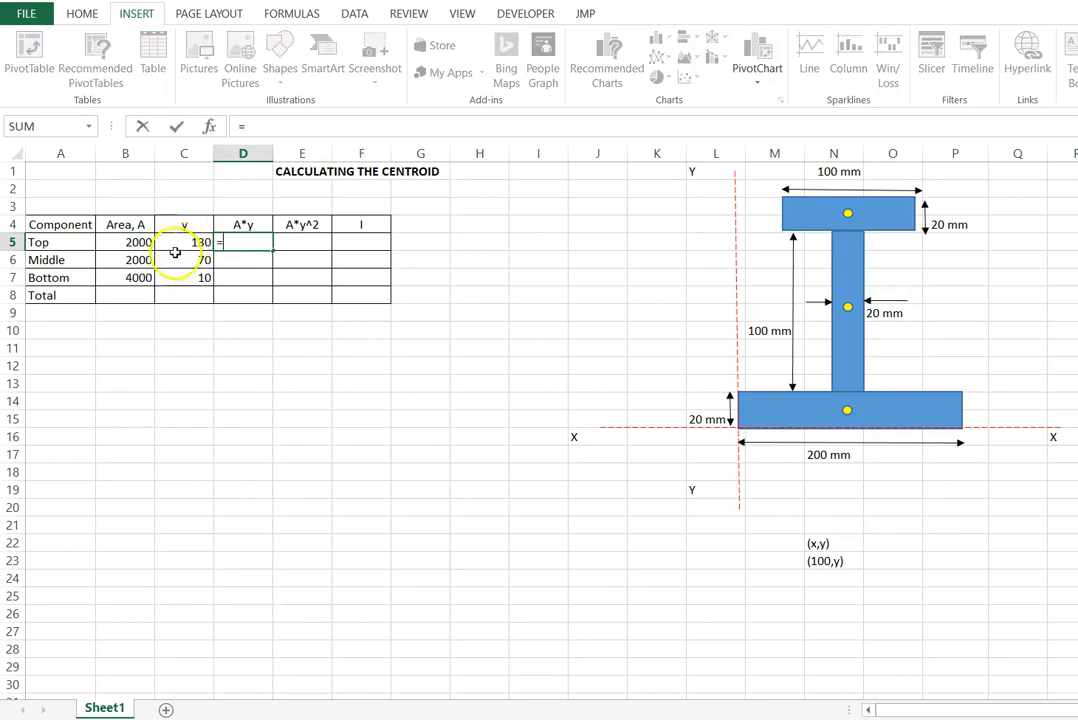
left_click(128, 245)
type("*")
left_click(174, 242)
key("Return")
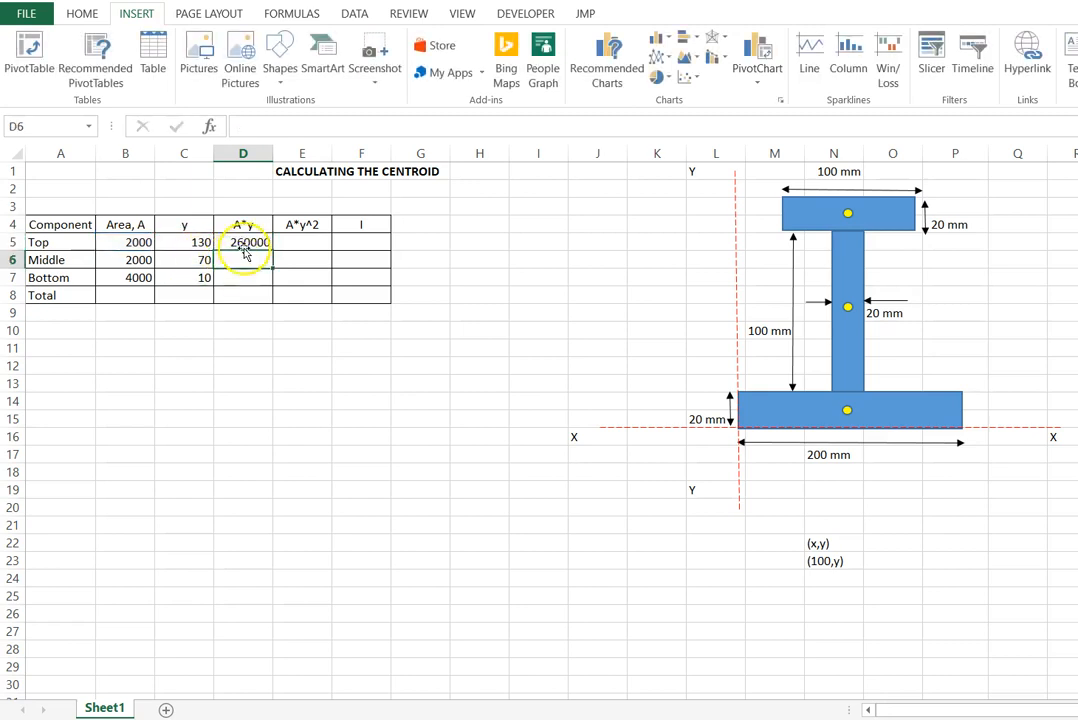
- Fill the A*y formula from D5 down to D7 for the middle and bottom components
left_click(258, 243)
left_click_drag(272, 251, 270, 284)
left_click(224, 405)
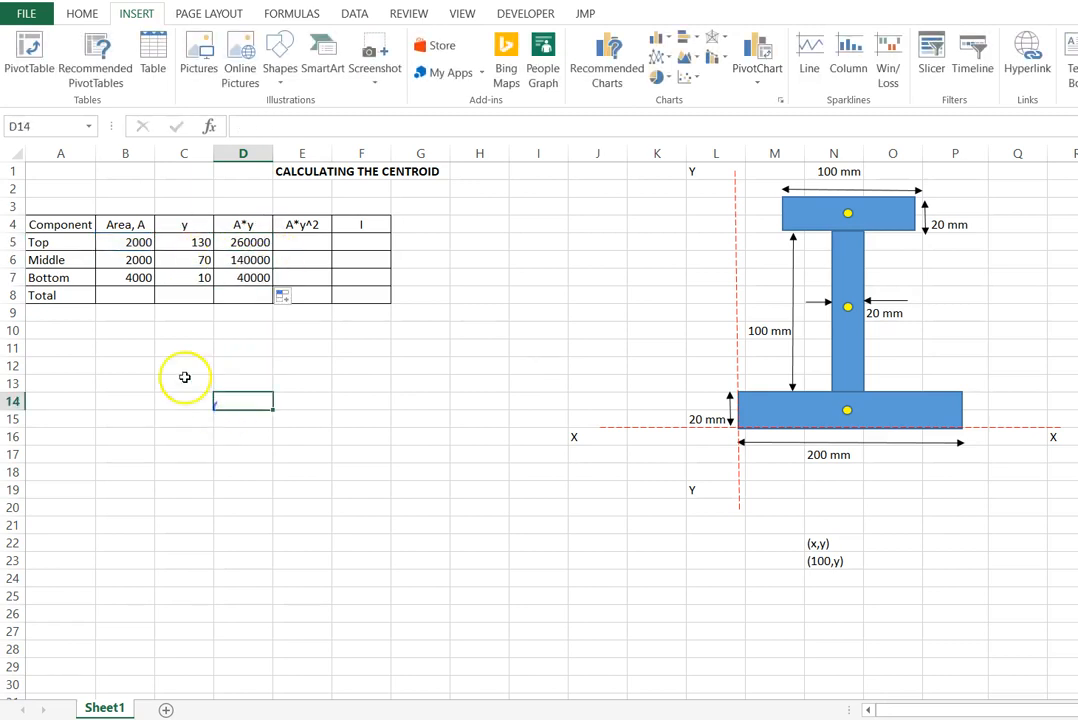
- Total the component areas in B8 and the A*y products in D8 using SUM over rows 5 to 7
left_click(126, 295)
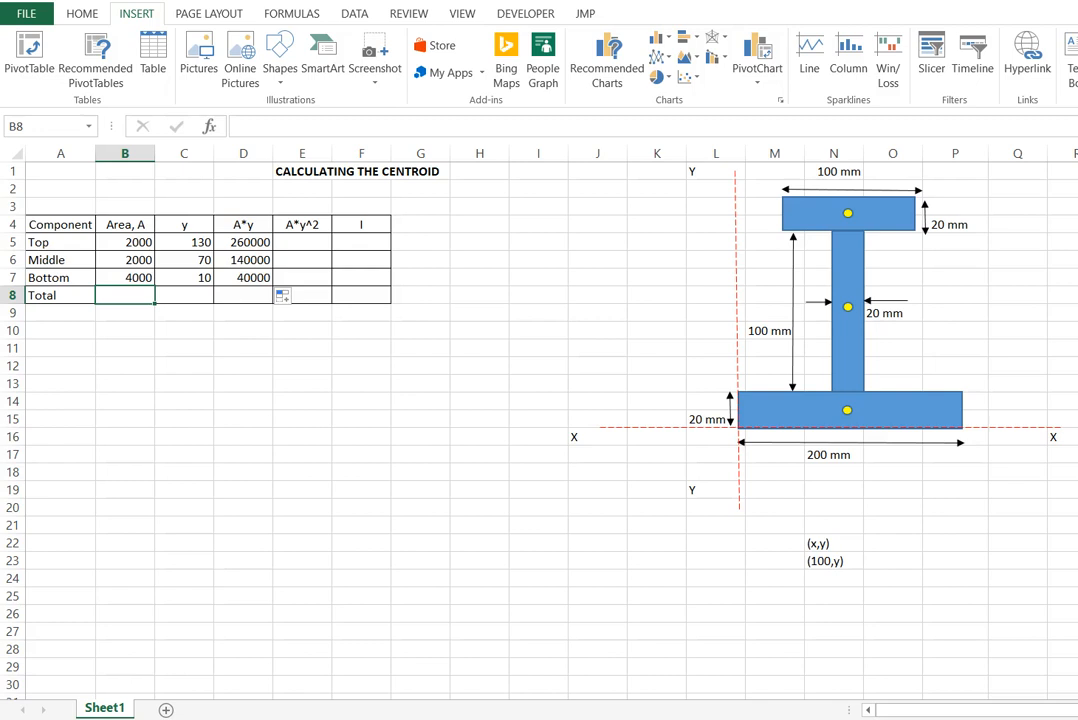
left_click(80, 15)
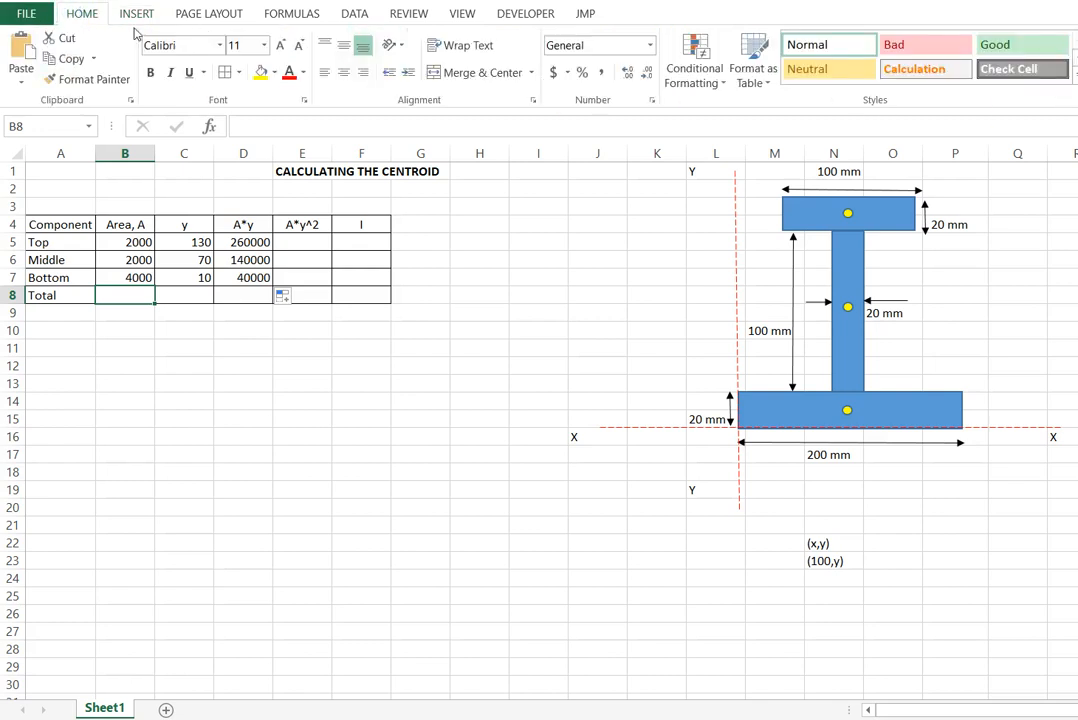
key("alt+equal")
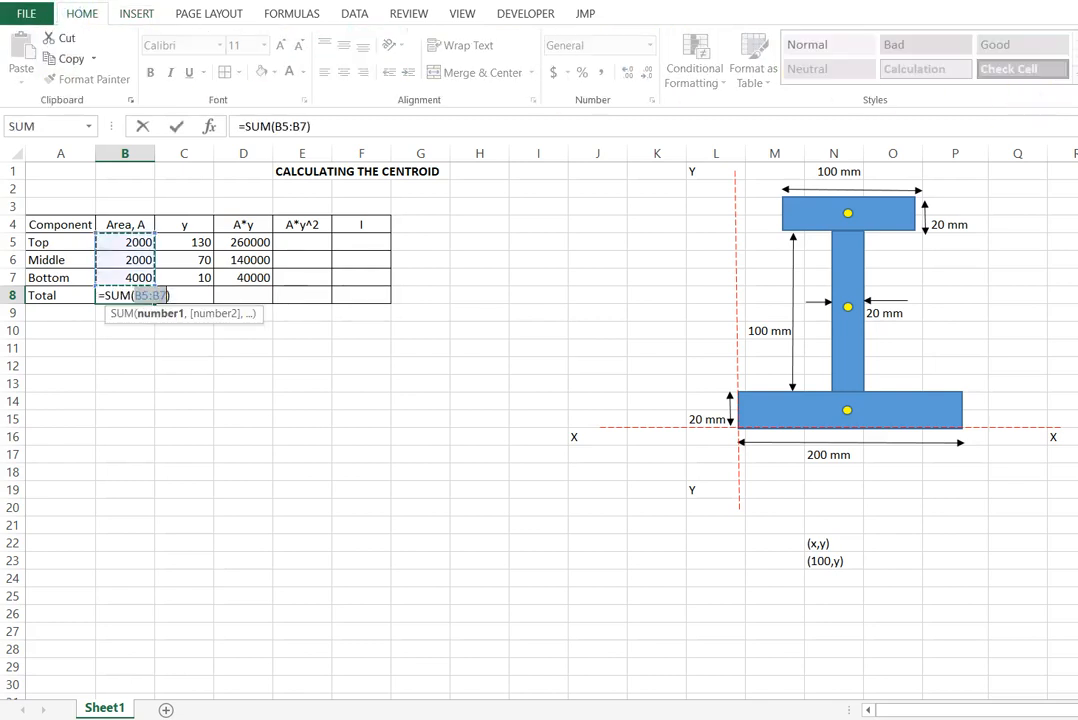
key("Return")
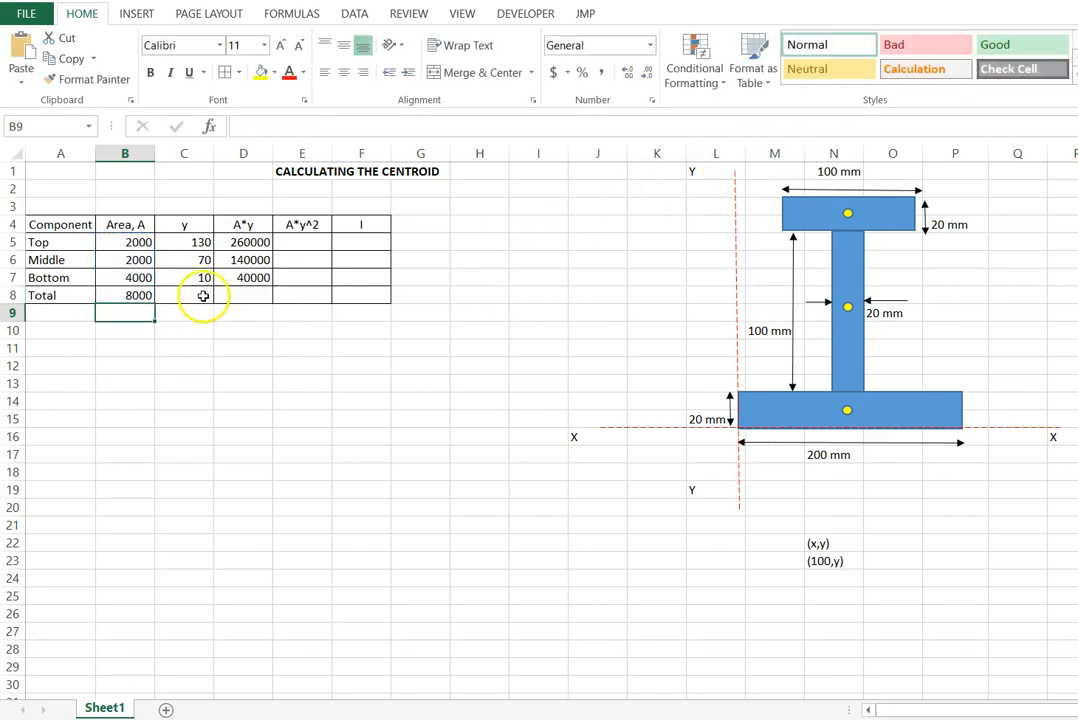
left_click(248, 295)
key("alt+equal")
key("Return")
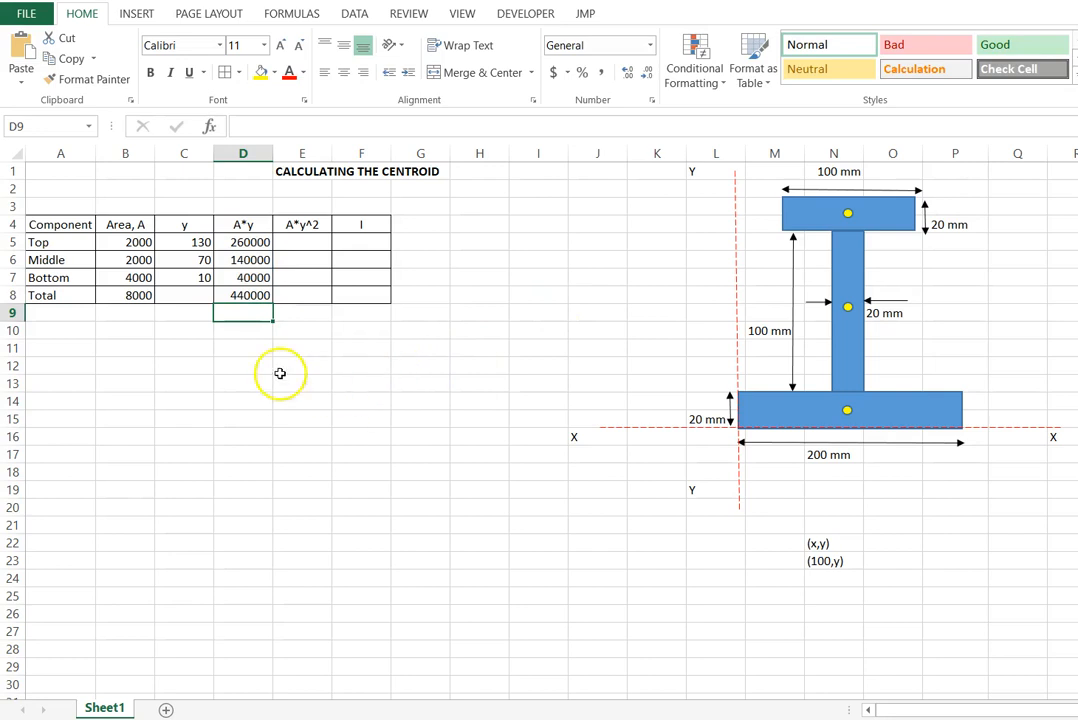
- Enter the numerator label "Sum of all A*y" in cell B10 below the table
left_click(142, 345)
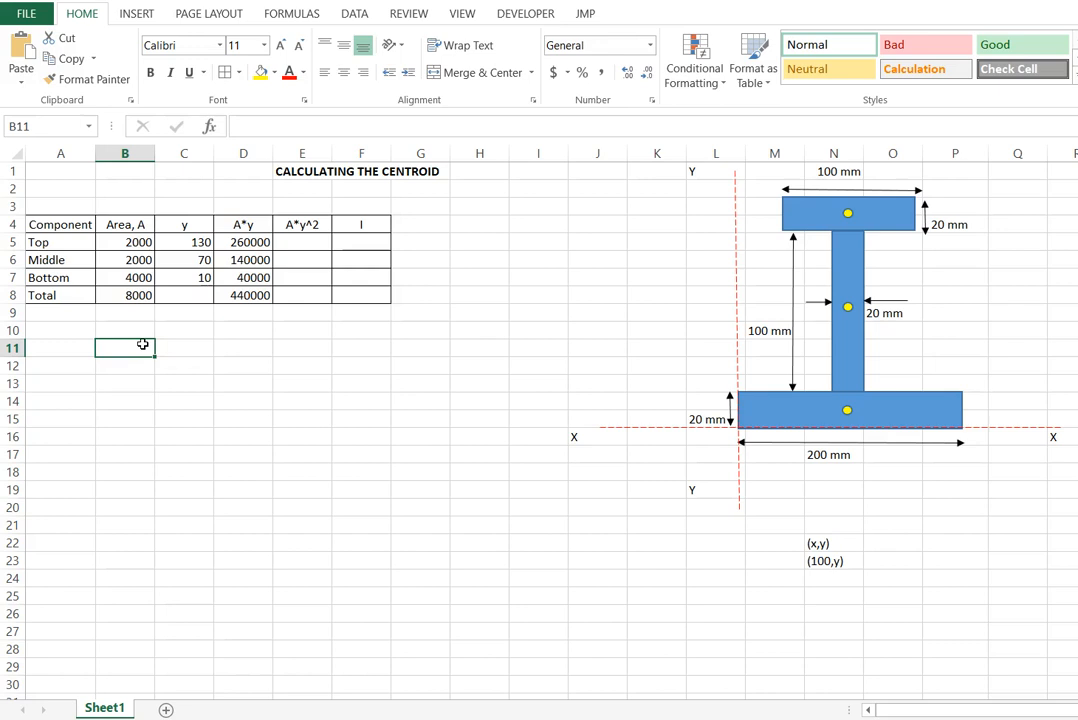
left_click(250, 296)
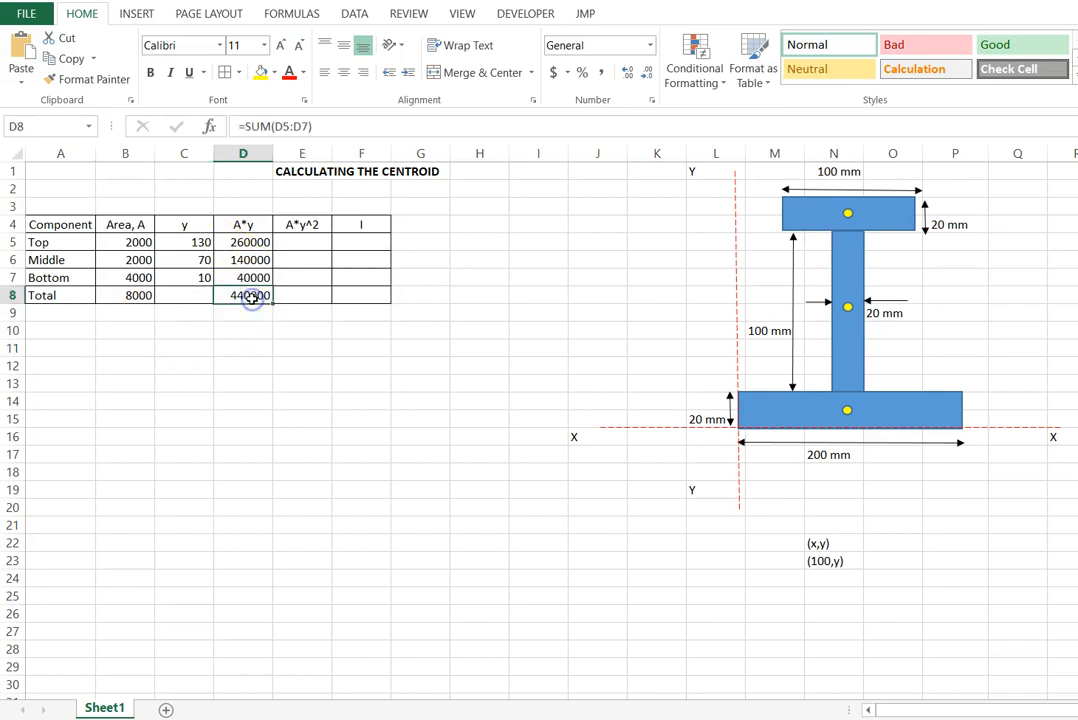
left_click(133, 297)
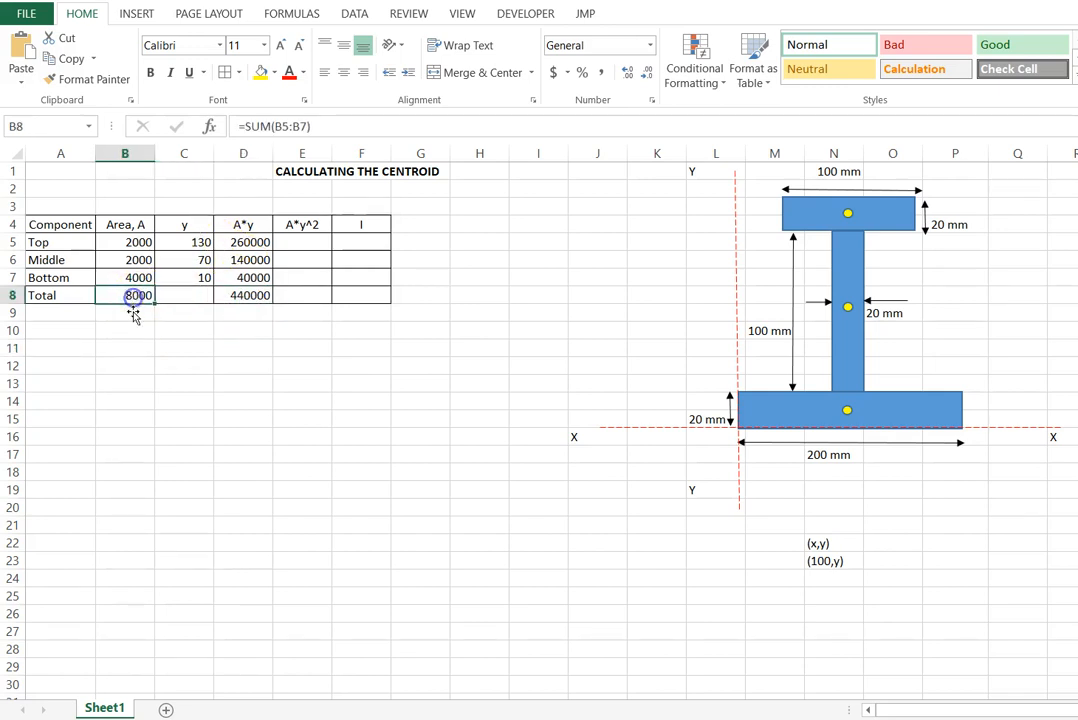
left_click(130, 331)
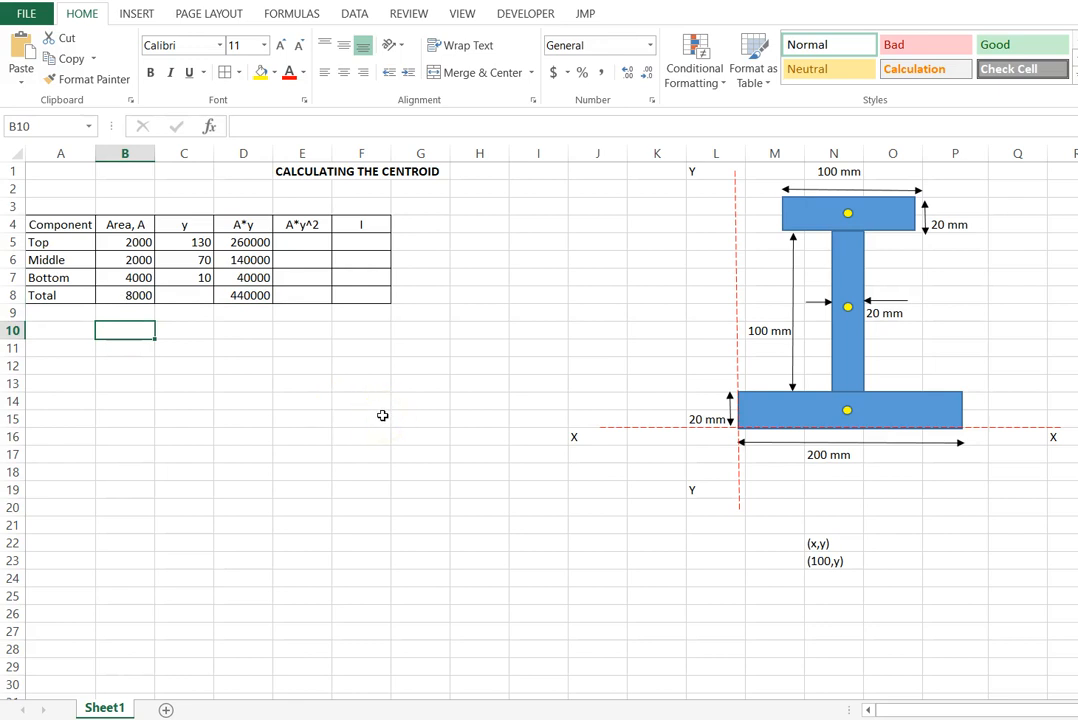
type("Sum of all A8")
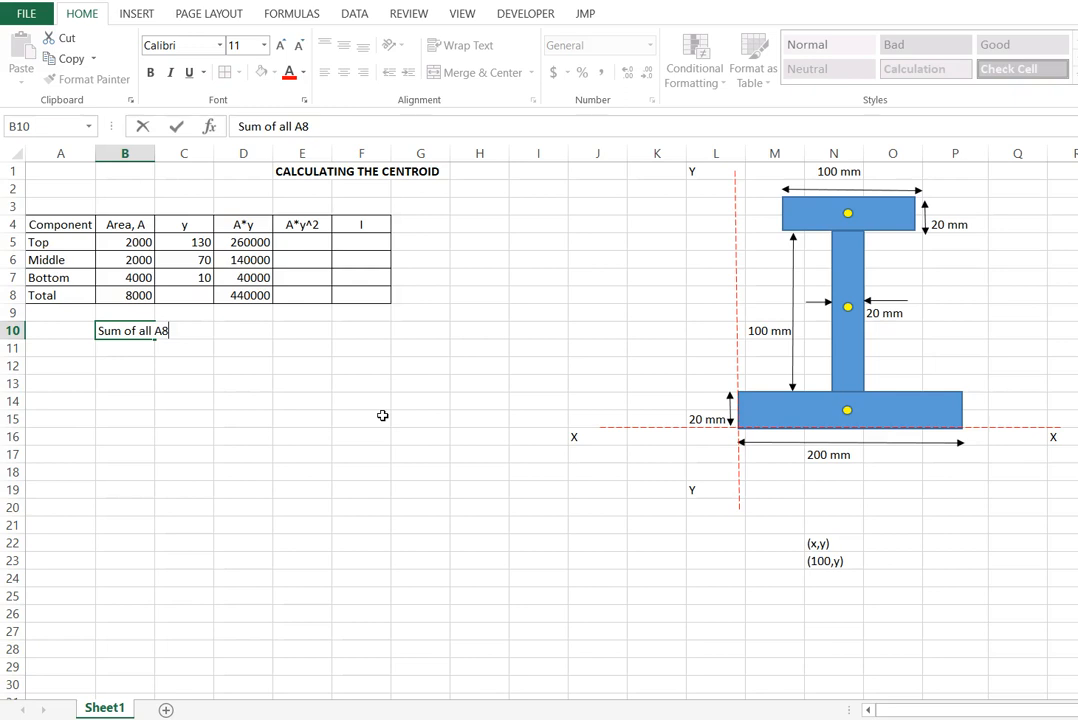
key("BackSpace")
key("BackSpace")
type("*y")
key("Return")
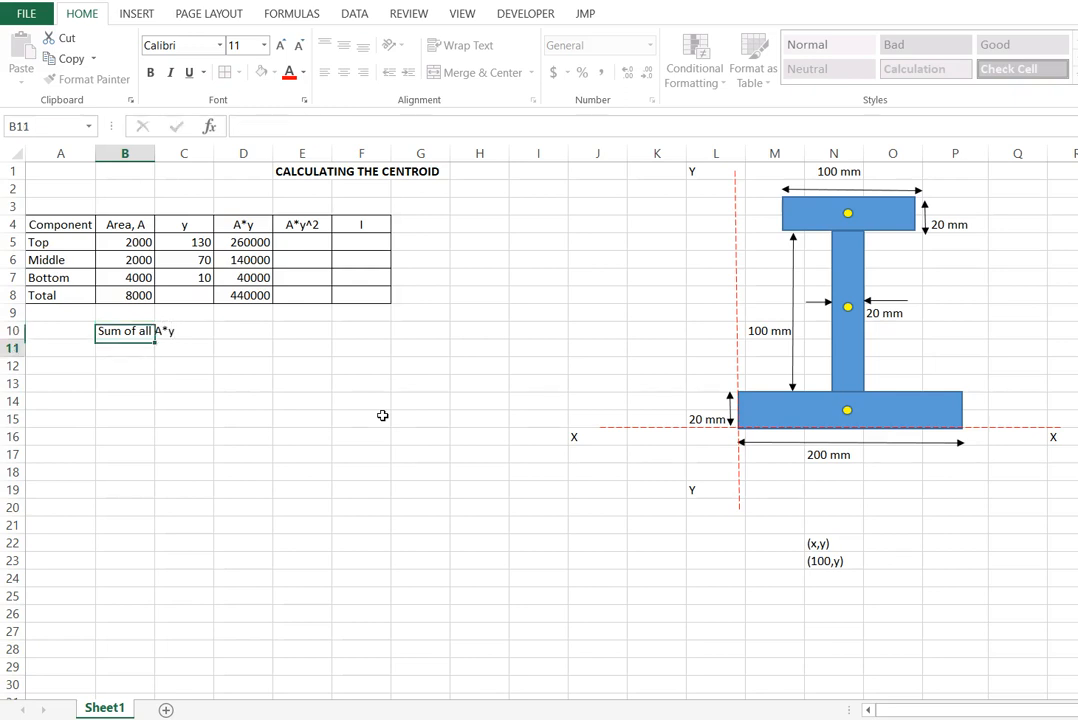
- Enter the denominator label "Sum of all A" in cell B11
type("Sum of all A")
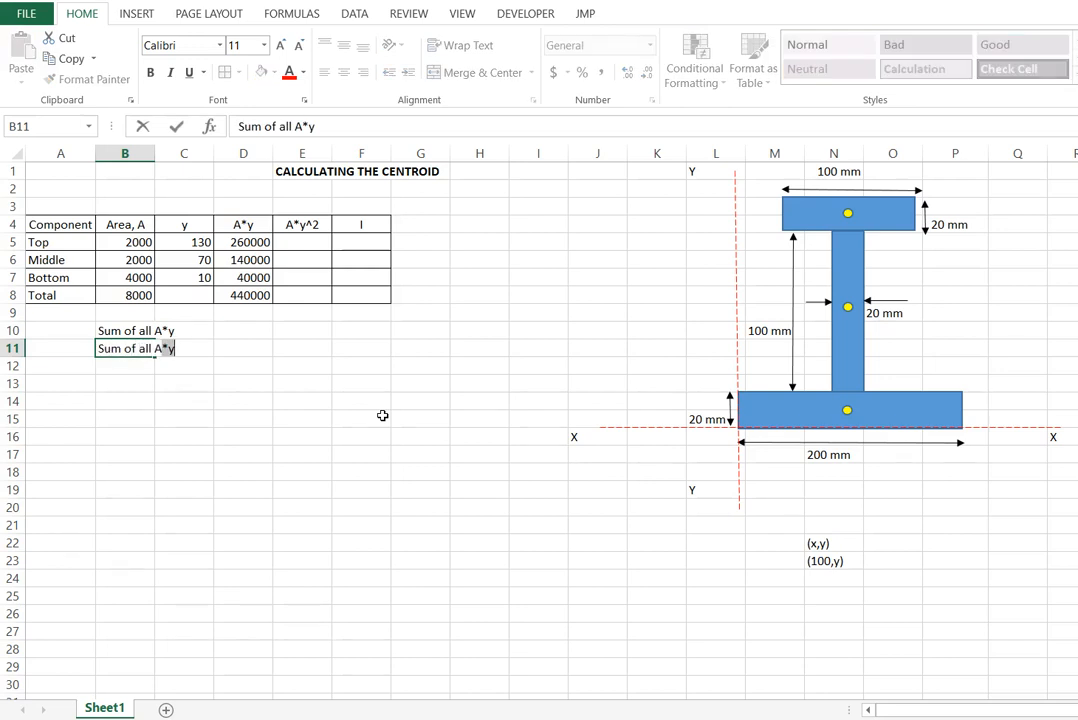
key("BackSpace")
left_click(382, 415)
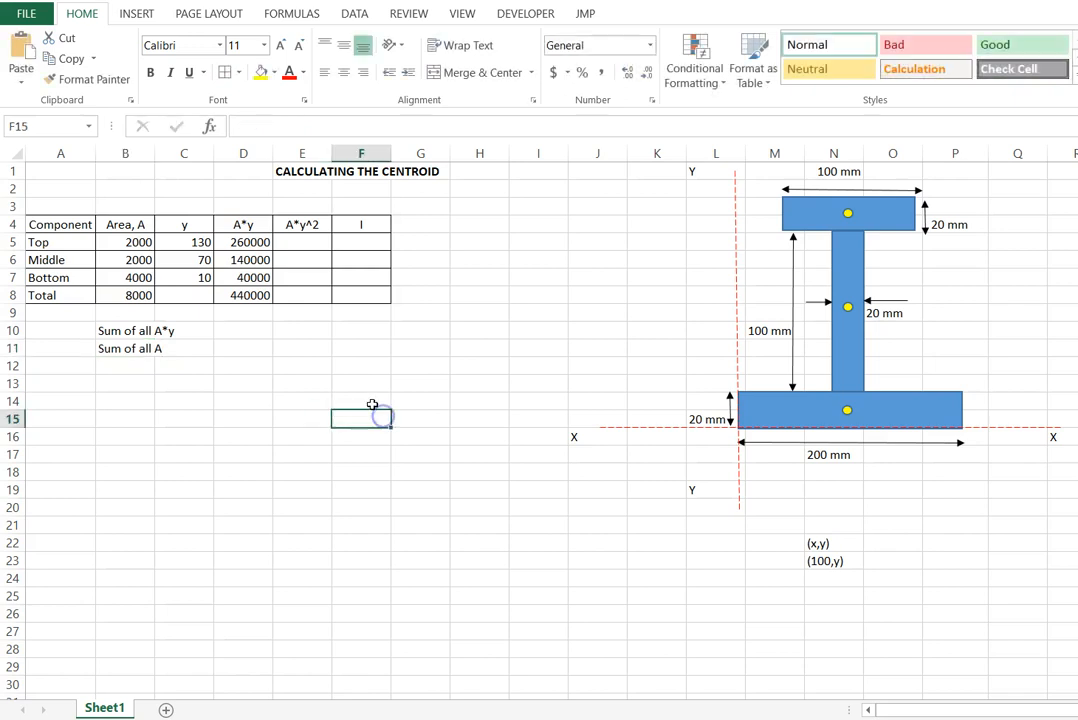
- Underline the "Sum of all A*y" label across B10:C10 as the fraction line
left_click(131, 332)
left_click_drag(131, 332, 184, 332)
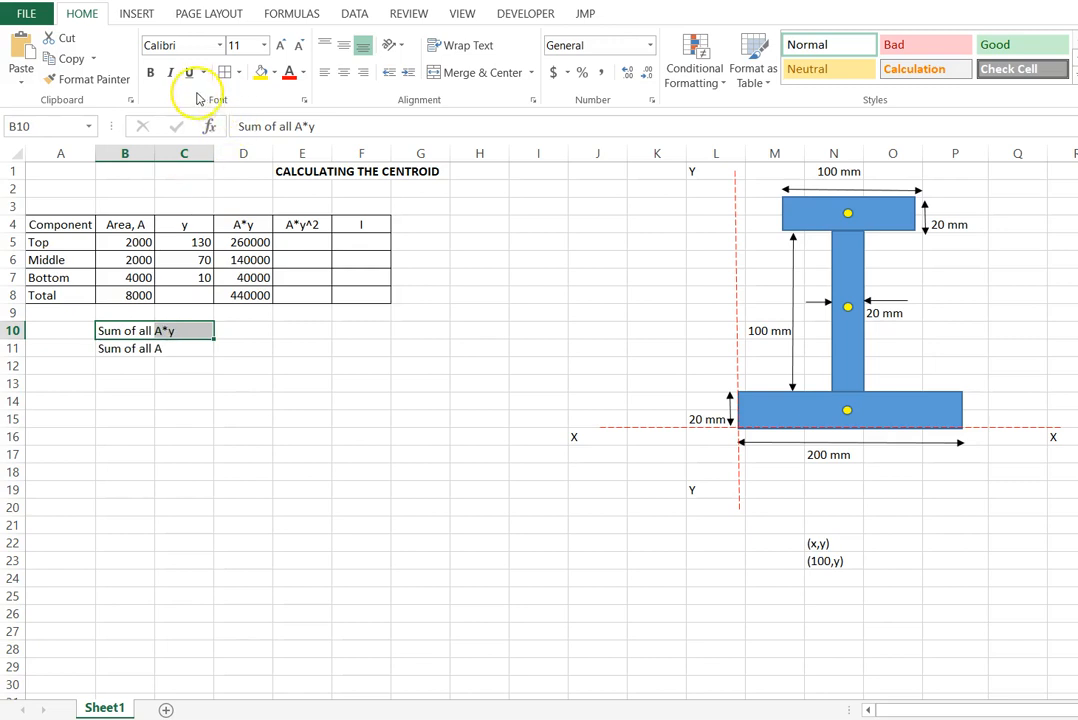
key("ctrl+u")
left_click(289, 435)
- Calculate the centroid height in cell D10 by dividing the total A*y in D8 by the total area in B8
left_click(257, 328)
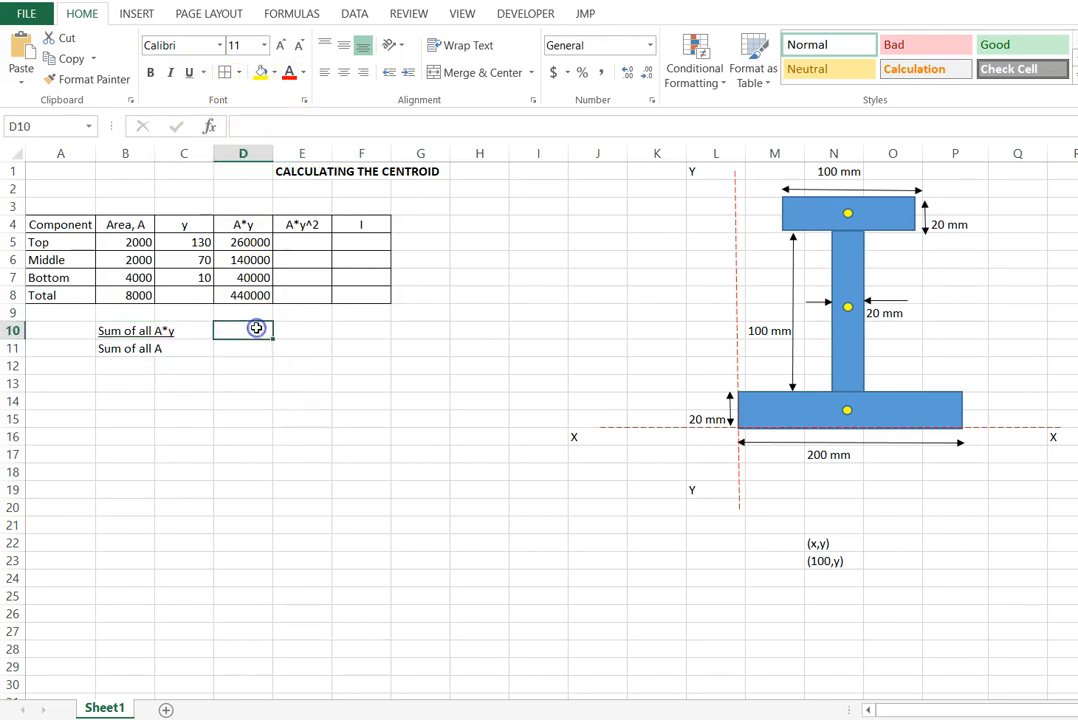
type("=")
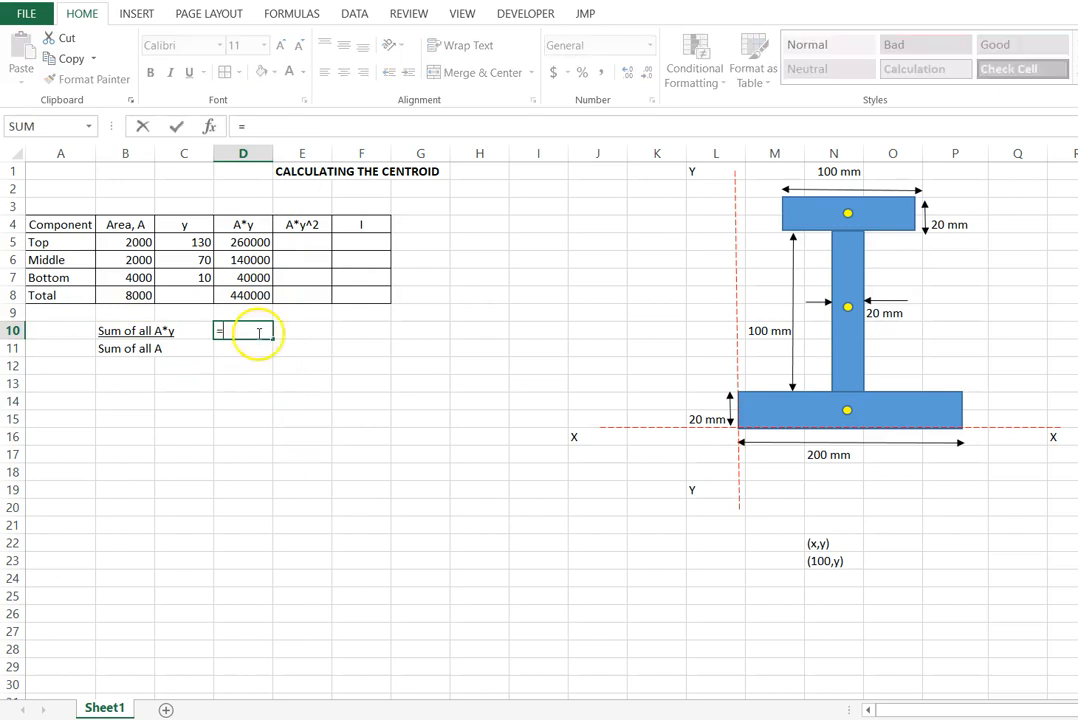
left_click(256, 294)
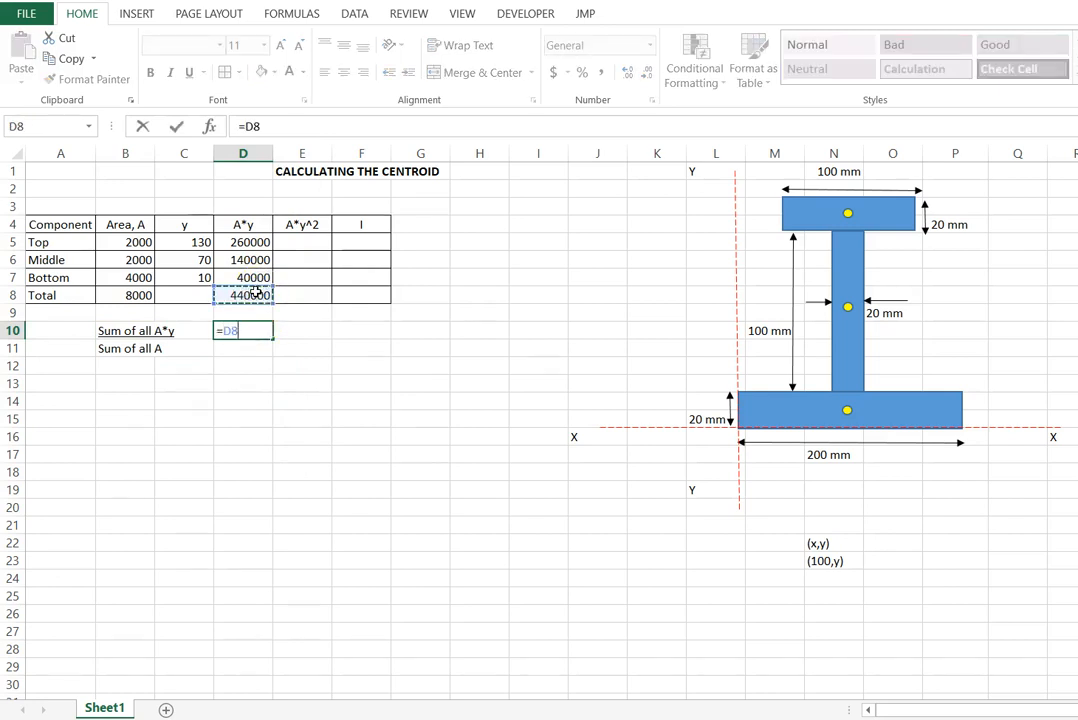
type("=")
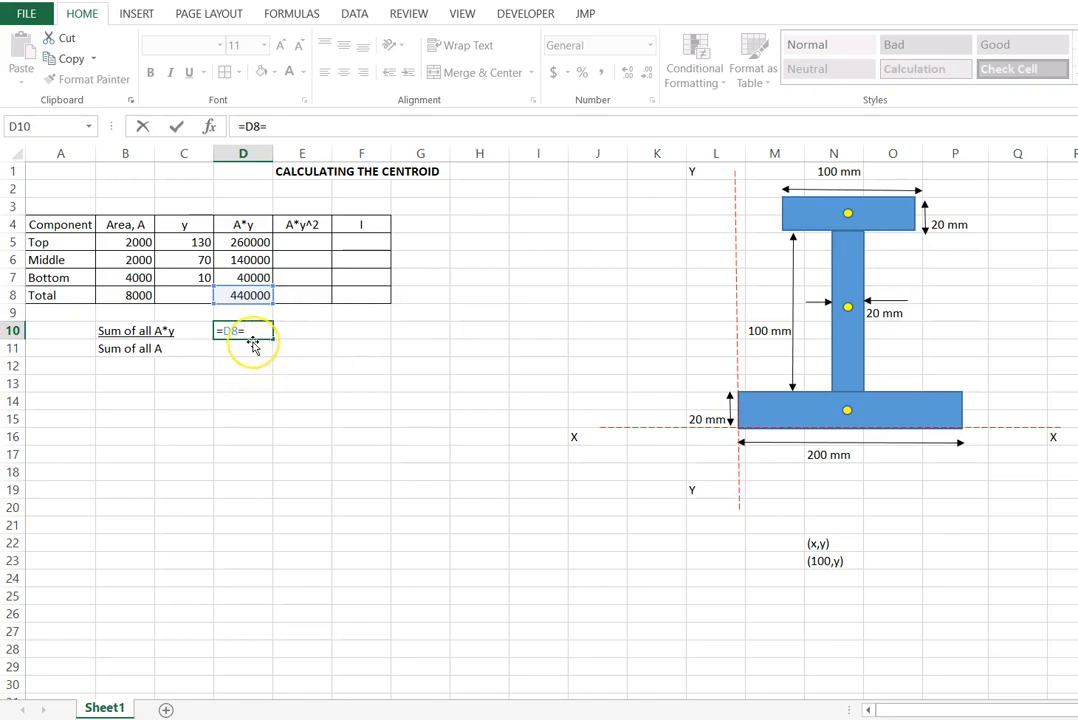
key("BackSpace")
left_click(135, 296)
key("Return")
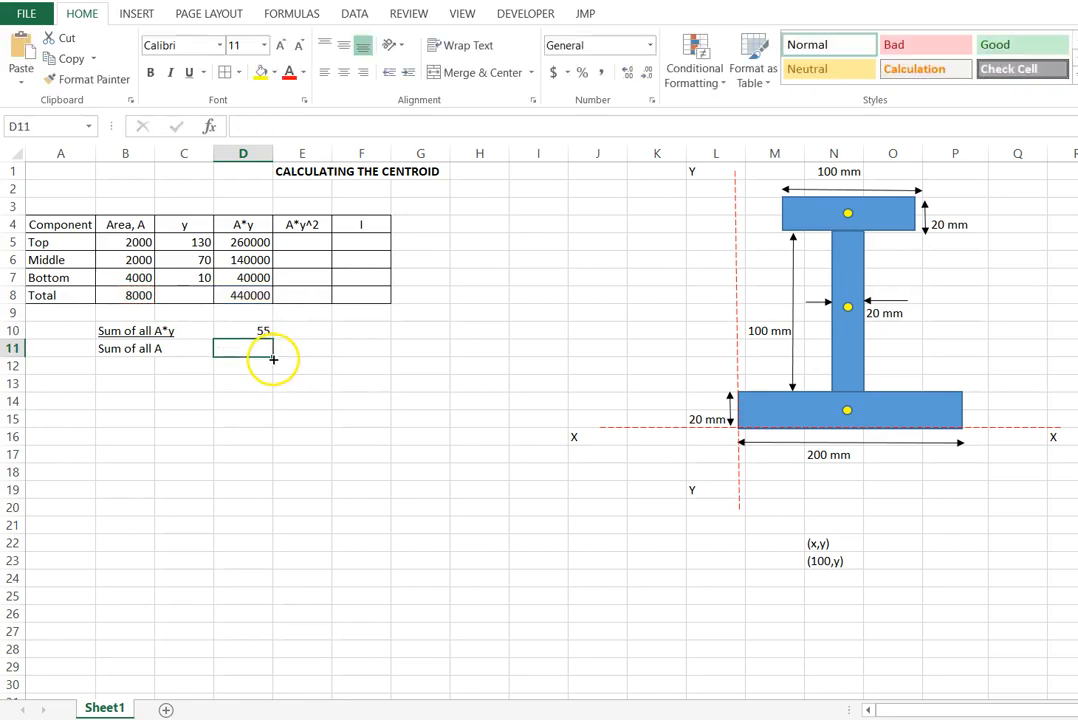
- Enter the unit mm in cell E10 beside the centroid result
left_click(298, 335)
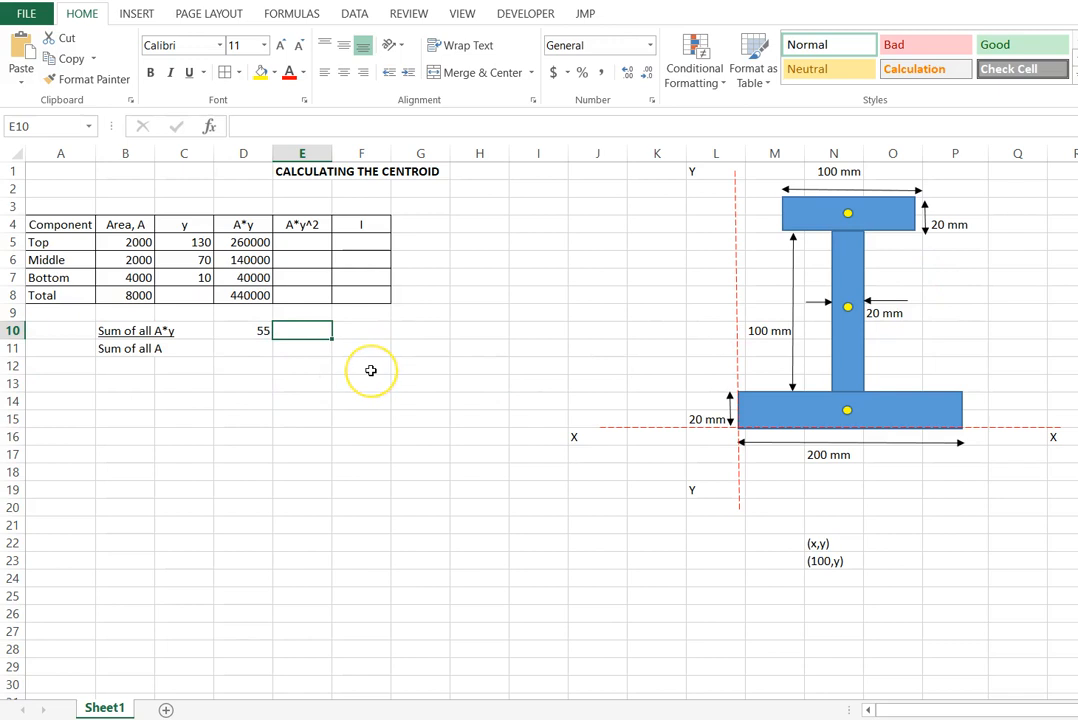
type("mm")
key("Return")
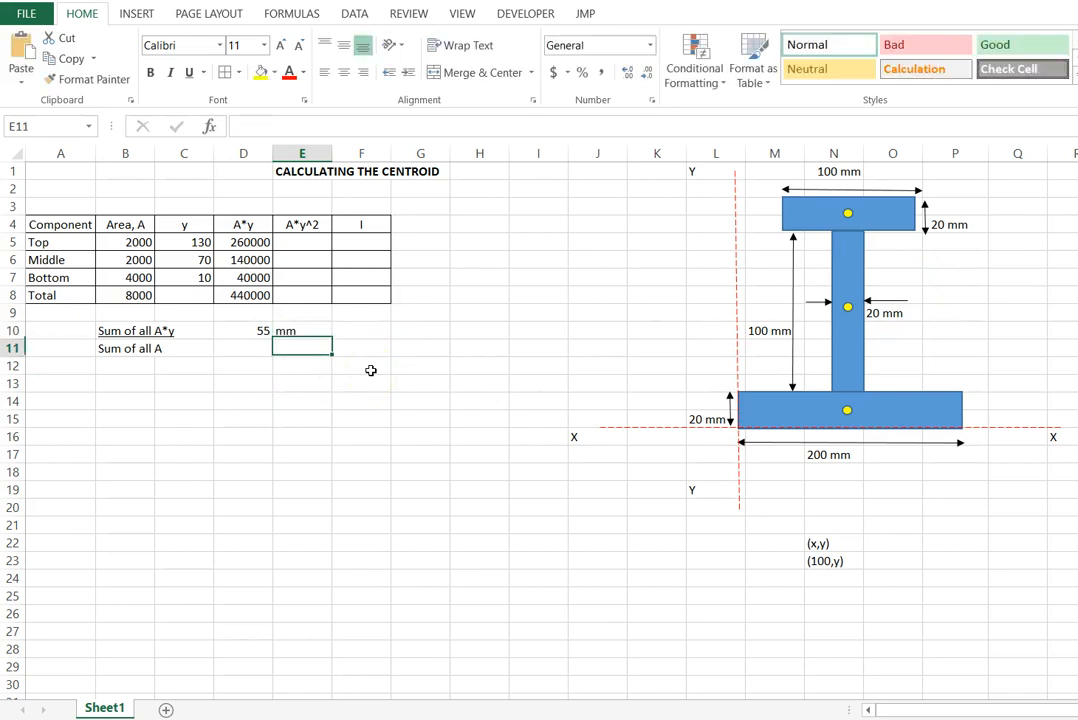
left_click(353, 384)
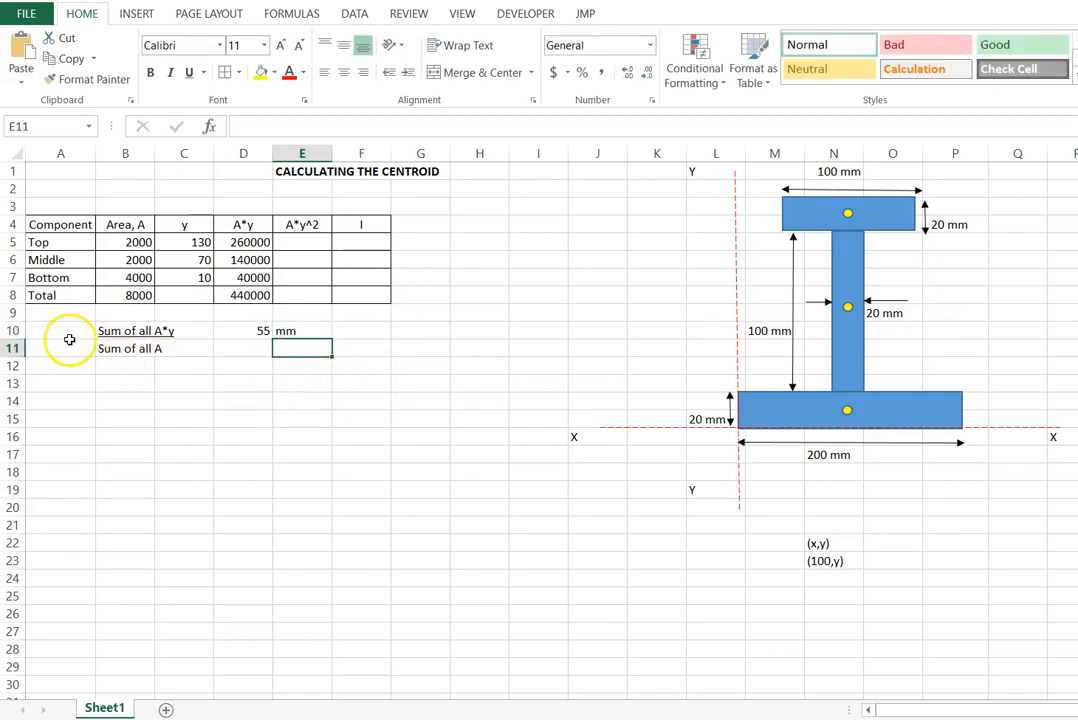
- Label the centroid equation by entering "y=" in cell A10
left_click(65, 333)
type("y")
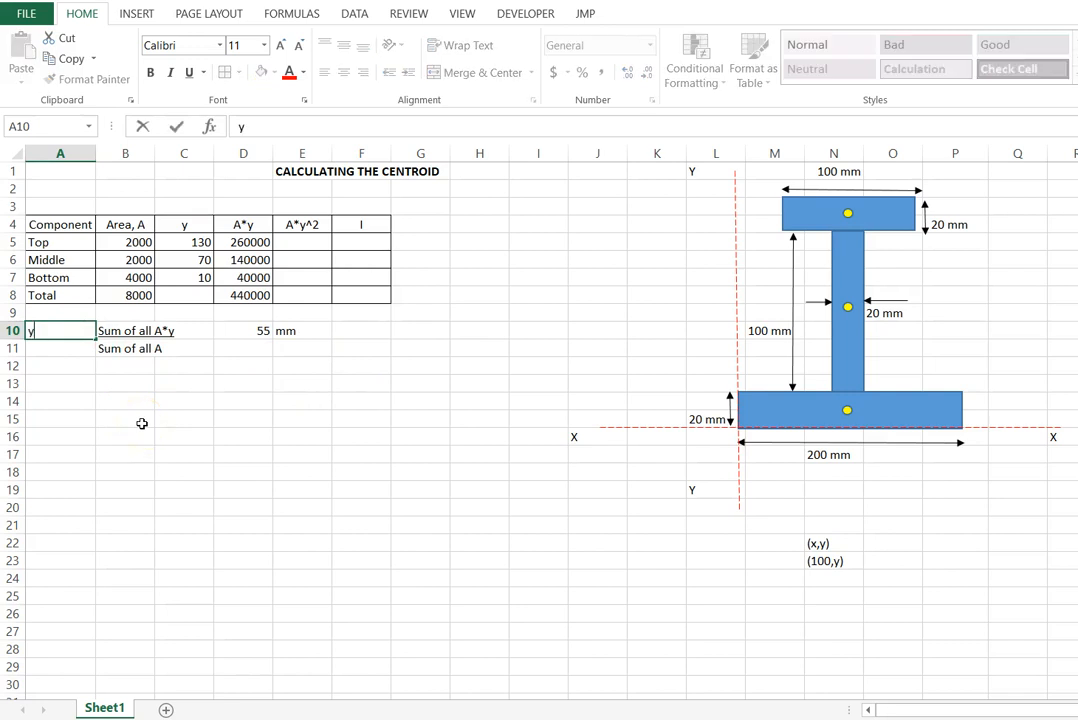
type("=")
key("Return")
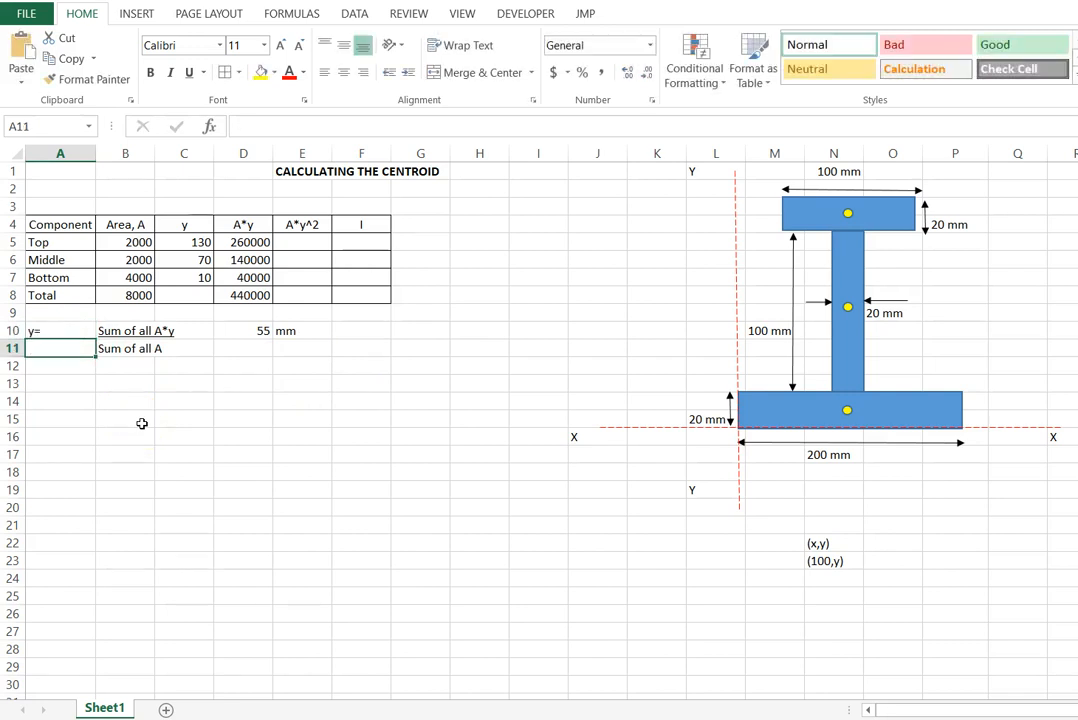
left_click(184, 418)
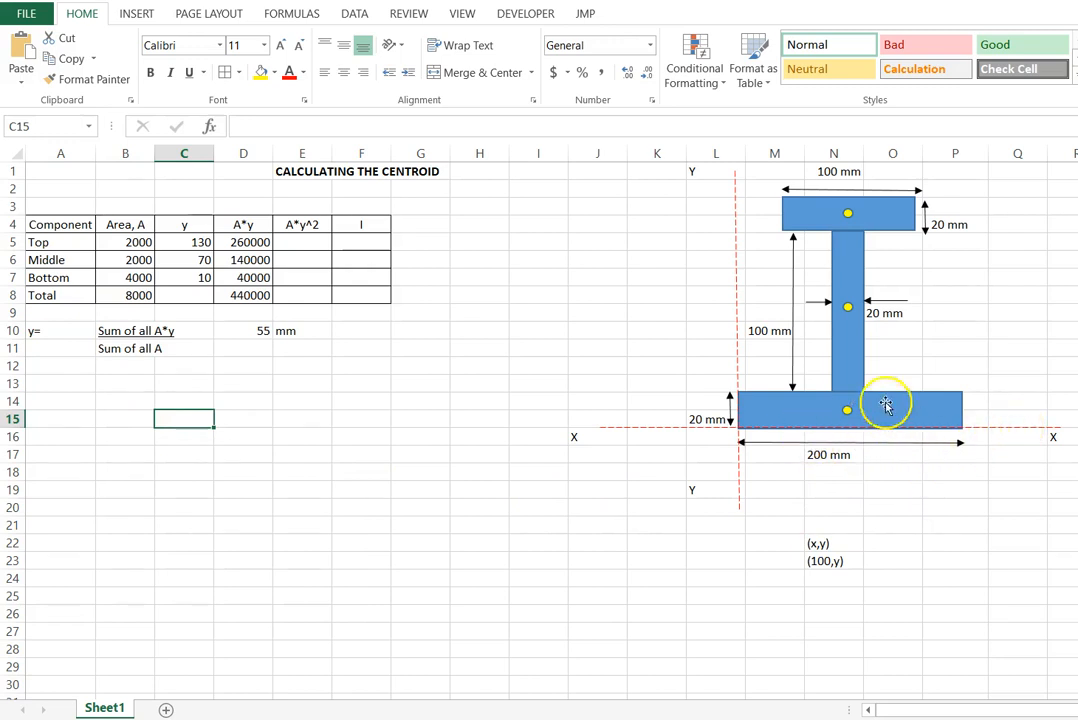
- Copy the middle rectangle's yellow dot and place the copy just below it on the web to mark the overall centroid
left_click(846, 310)
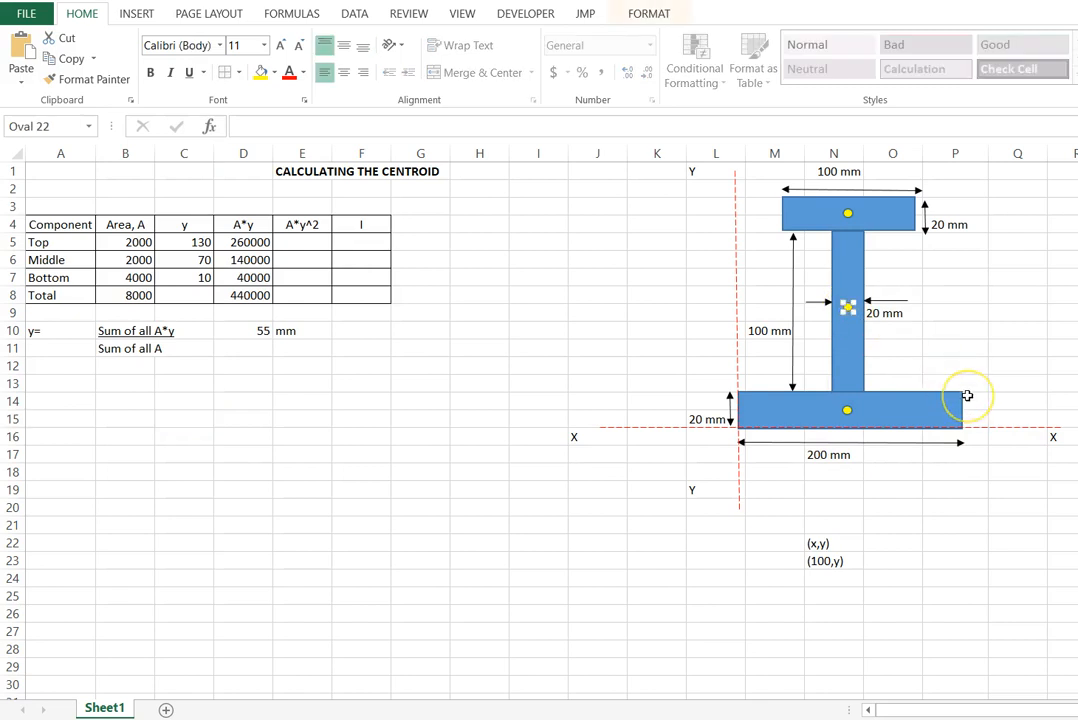
key("ctrl+v")
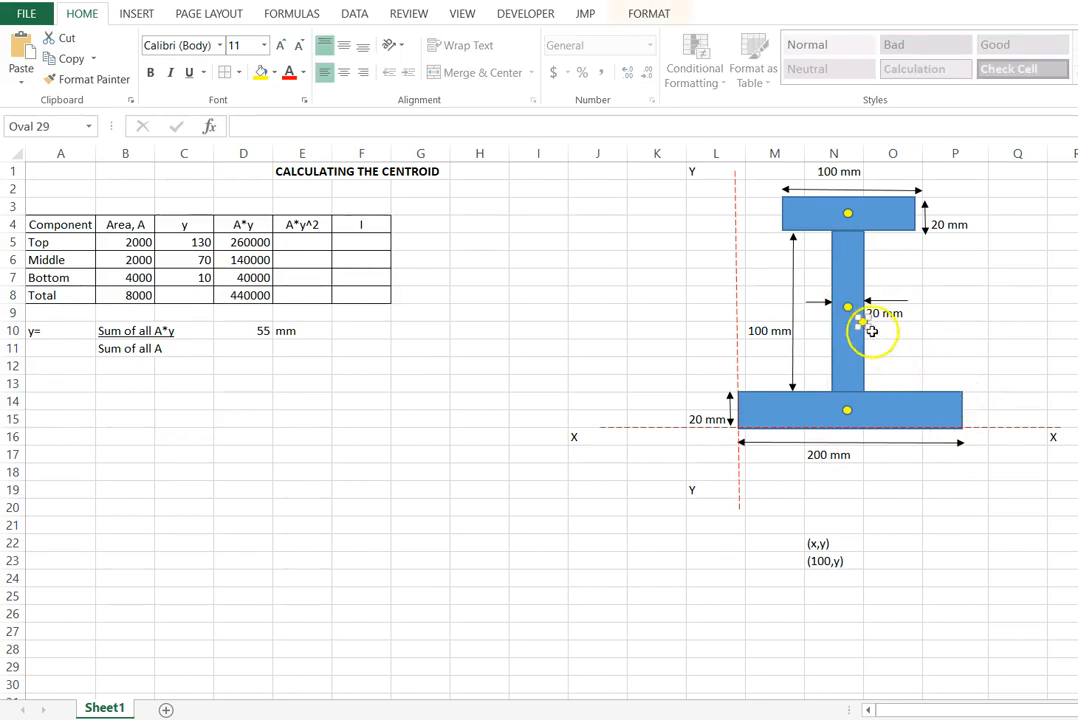
left_click_drag(861, 323, 846, 342)
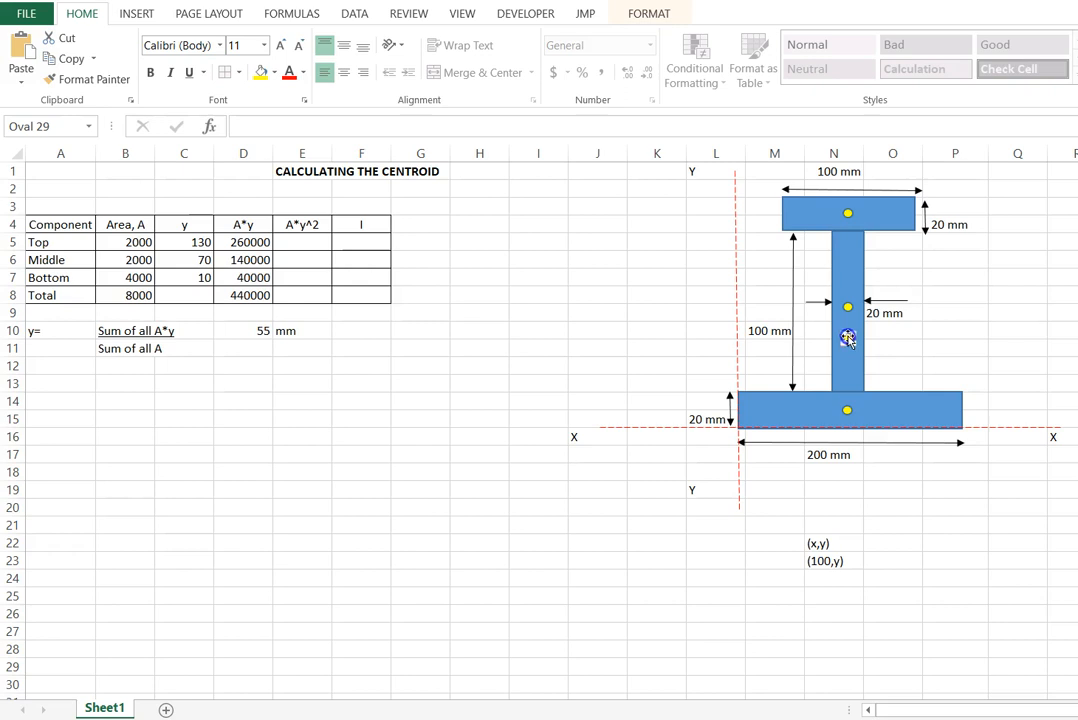
- Change the fill of the new overall centroid dot to red
left_click(627, 14)
left_click(668, 40)
left_click(623, 196)
left_click(520, 380)
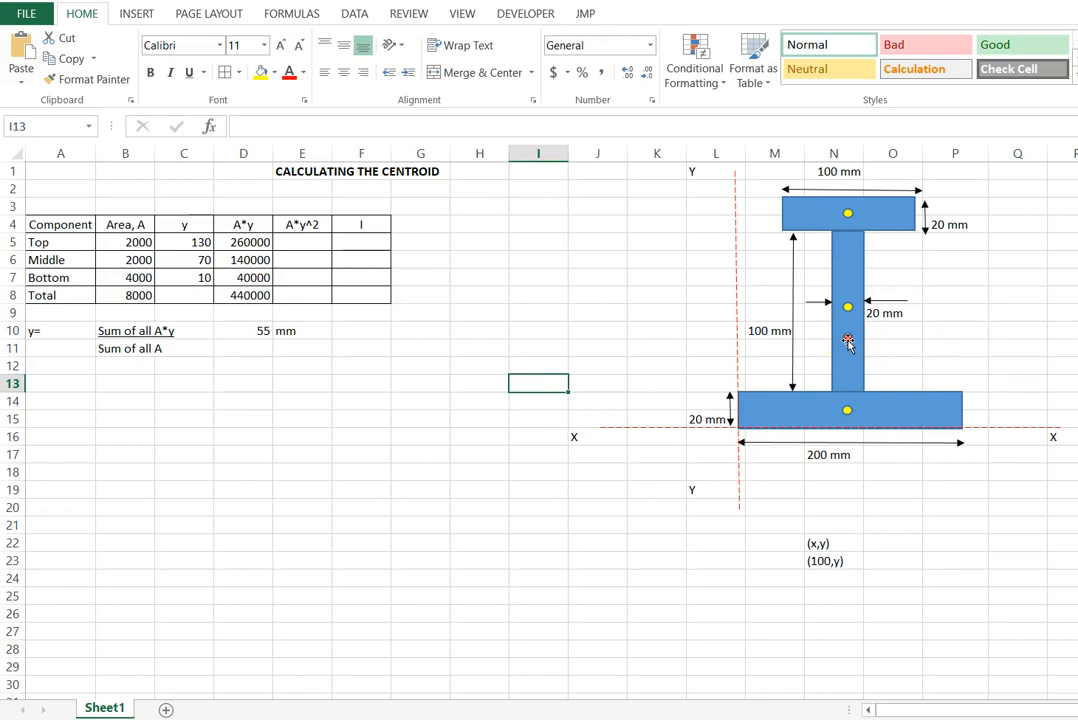
left_click(965, 344)
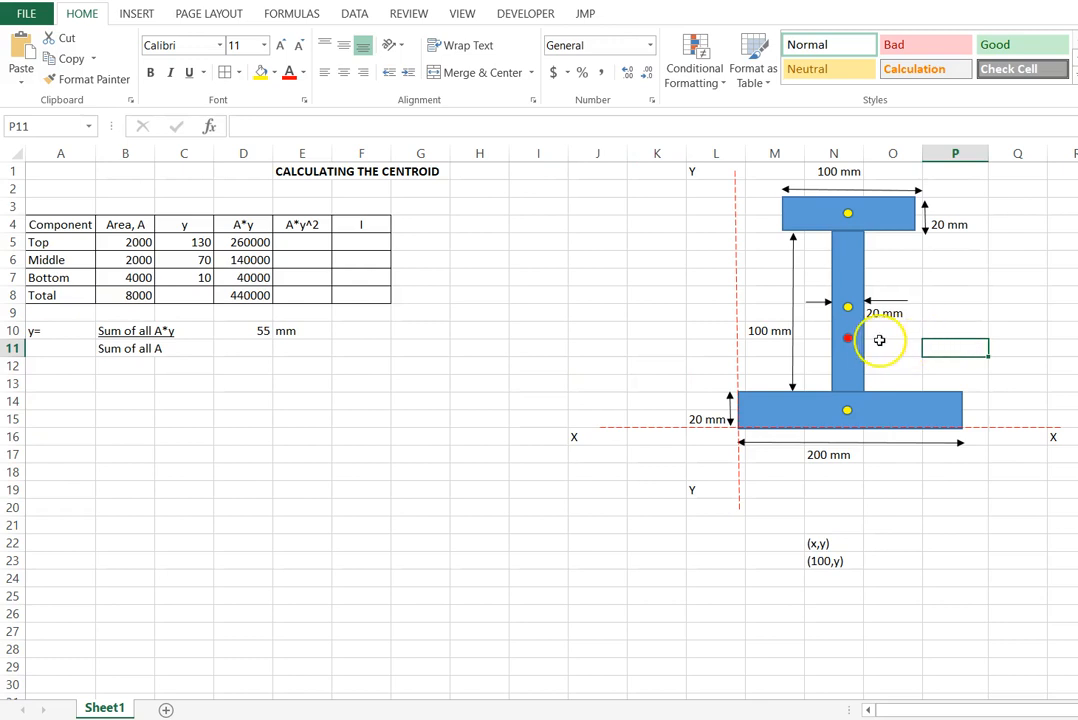
left_click(889, 215)
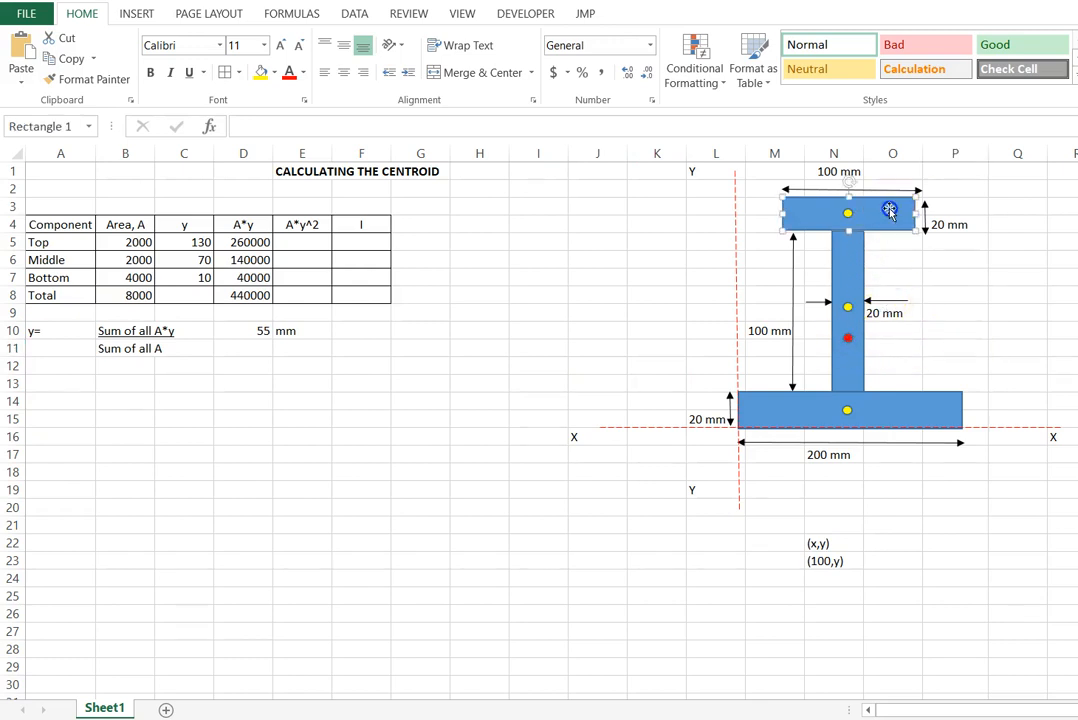
left_click(892, 408)
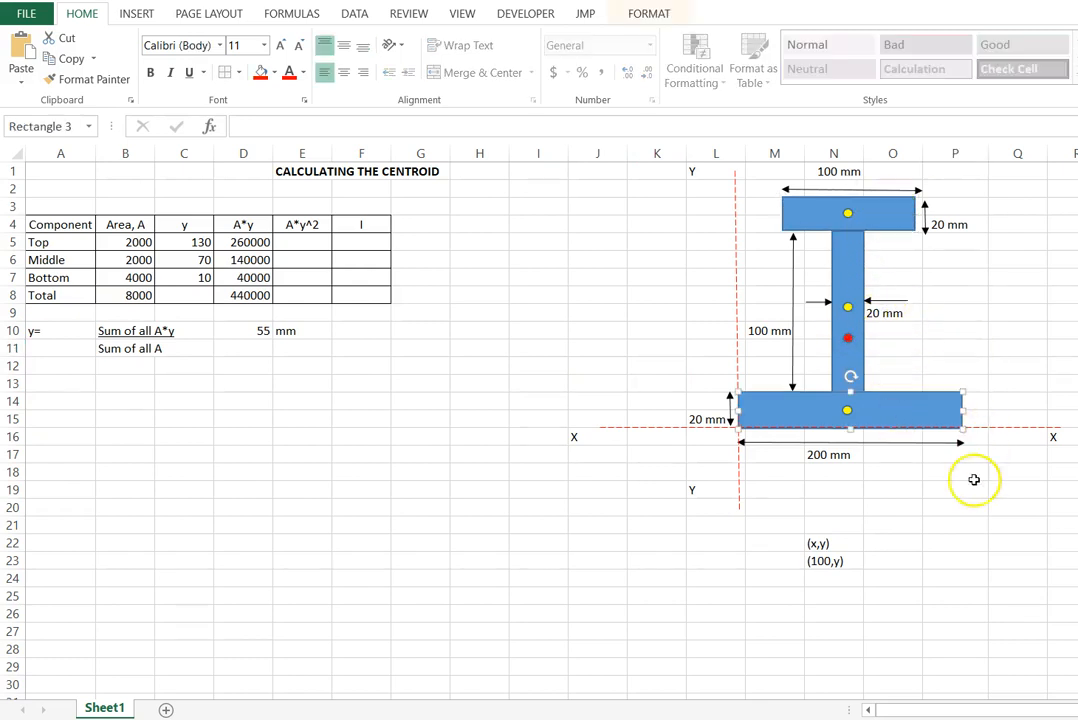
left_click(944, 537)
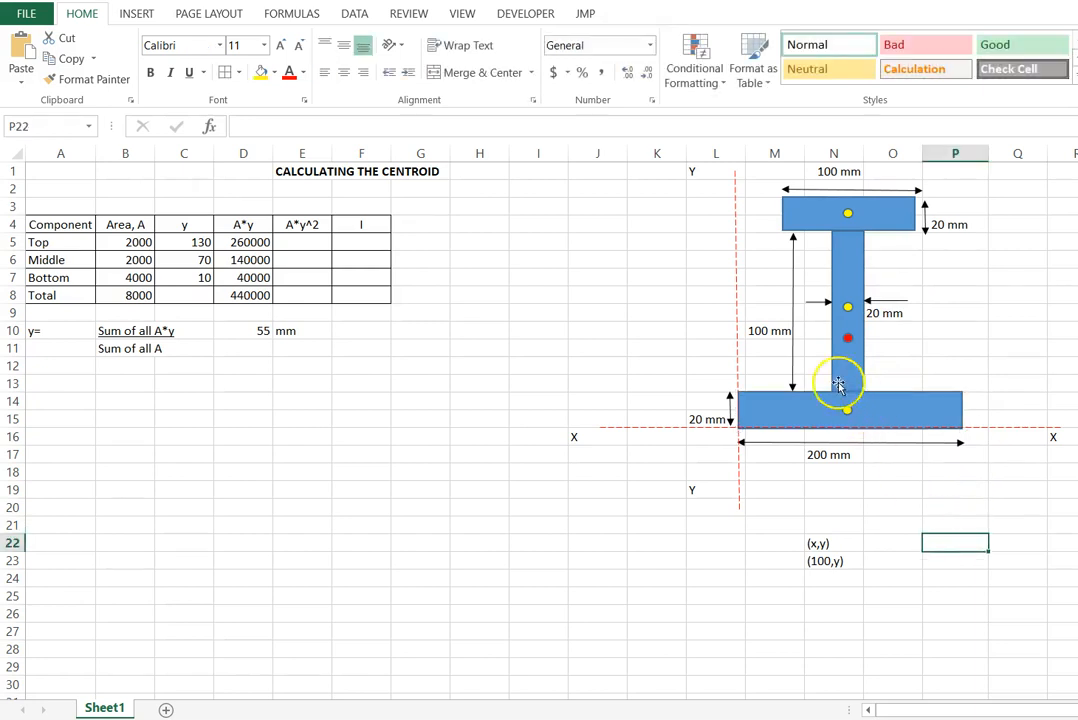
- Move the red overall centroid dot slightly up the web, keeping it just below the middle rectangle's yellow dot
left_click(847, 308)
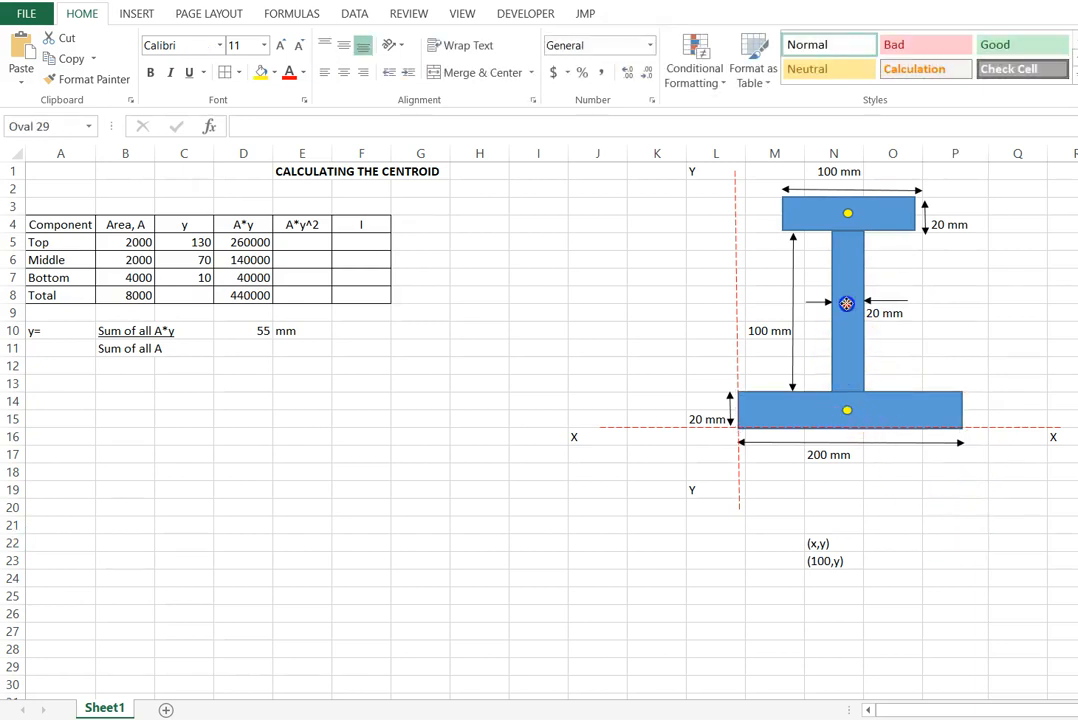
left_click_drag(847, 308, 848, 304)
left_click_drag(848, 321, 848, 330)
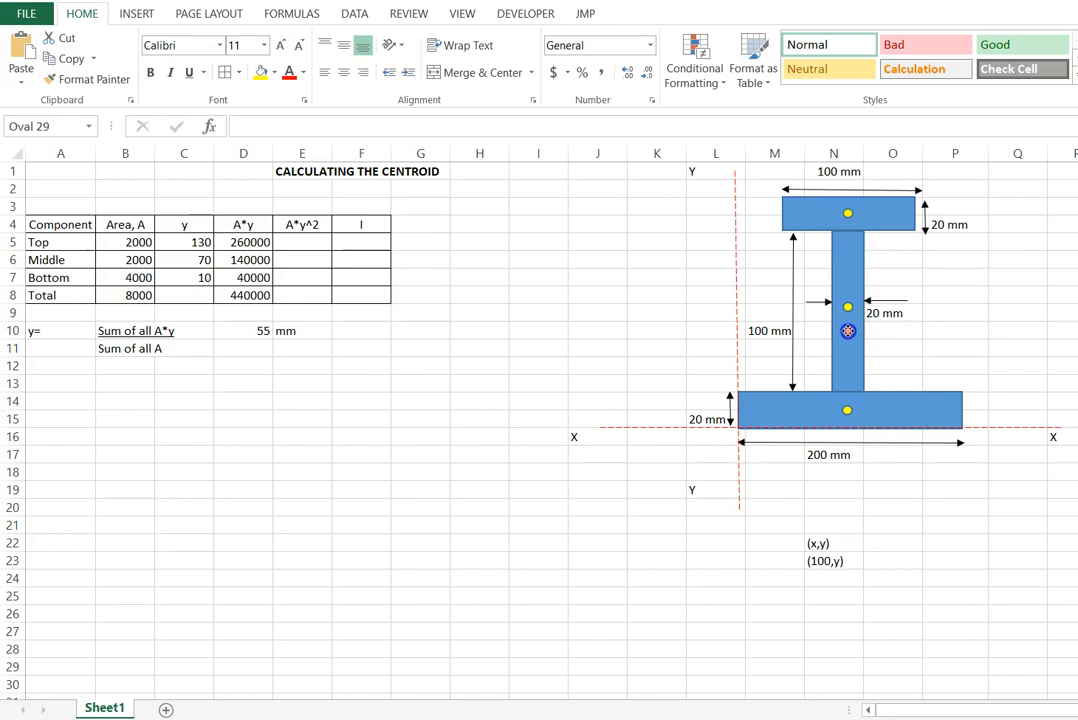
left_click(966, 333)
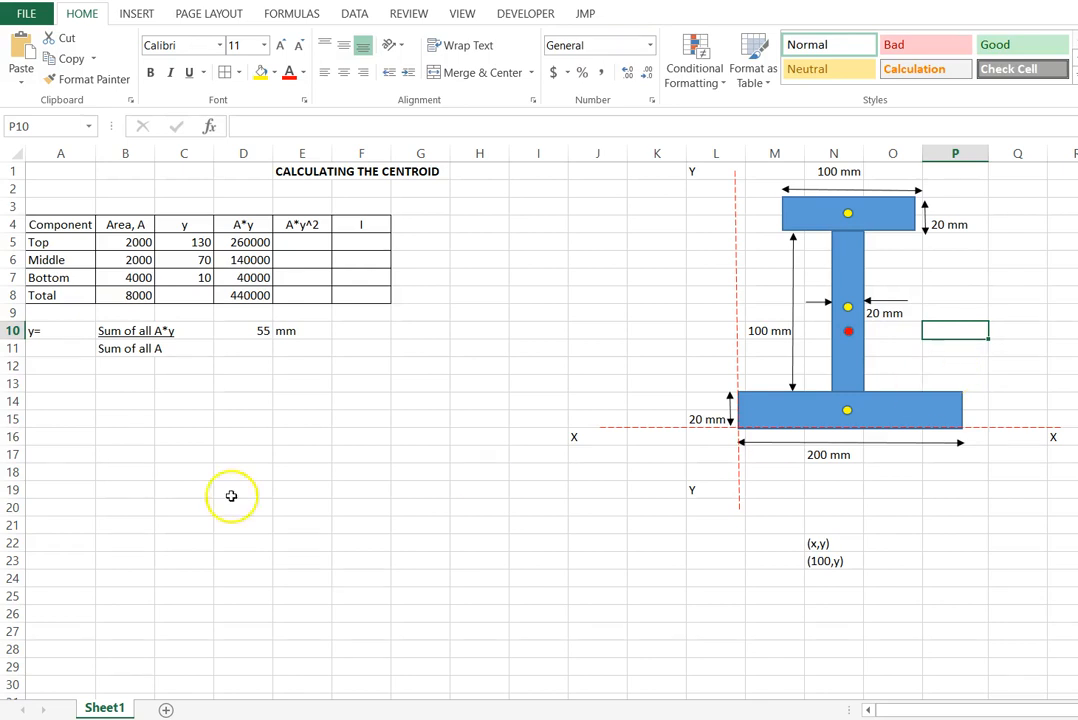
- Enter the overall centroid coordinates as the text "Centroid: (100,55)" in cell B14
left_click(162, 400)
left_click(104, 395)
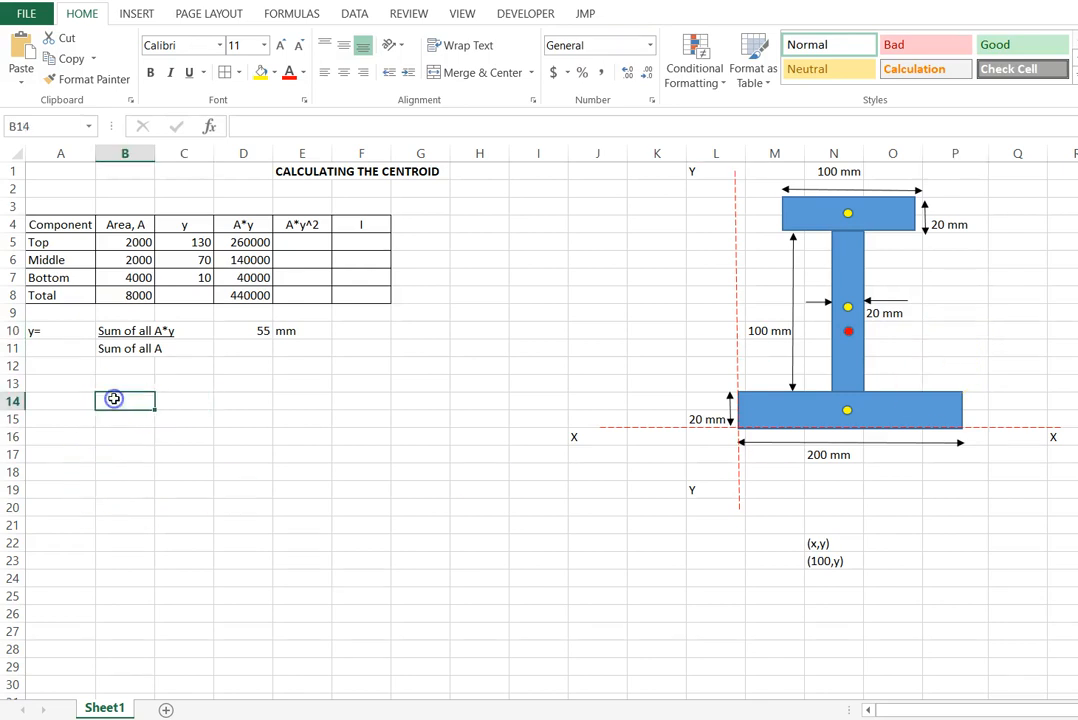
type("Centroid")
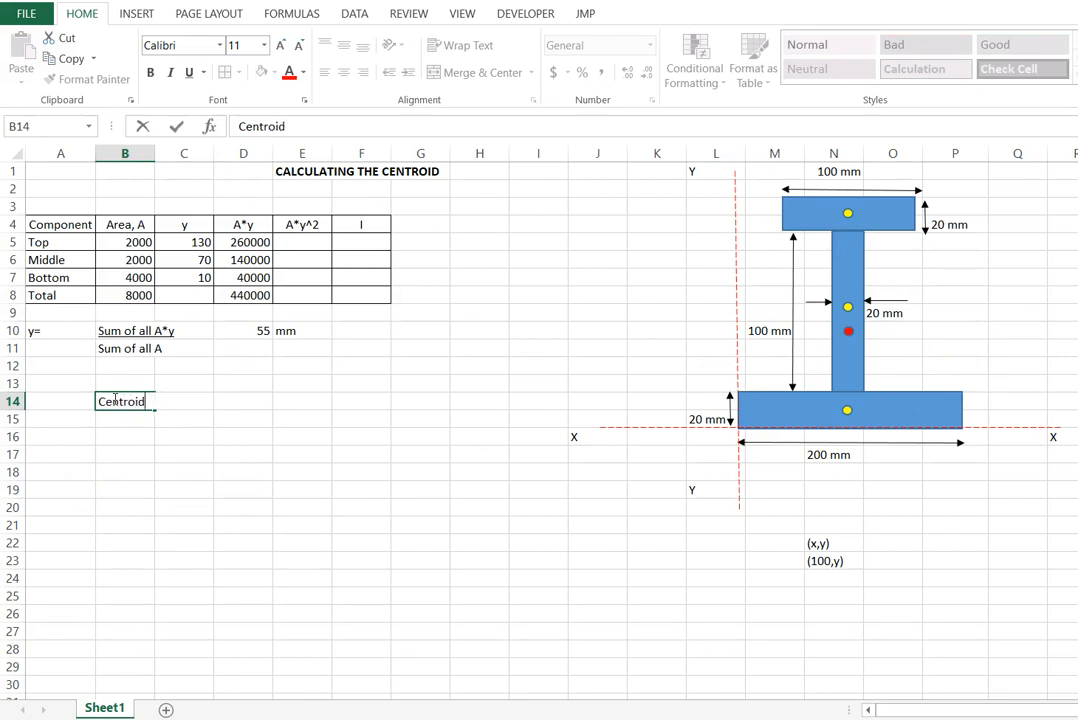
type("; (")
key("BackSpace")
type(": (")
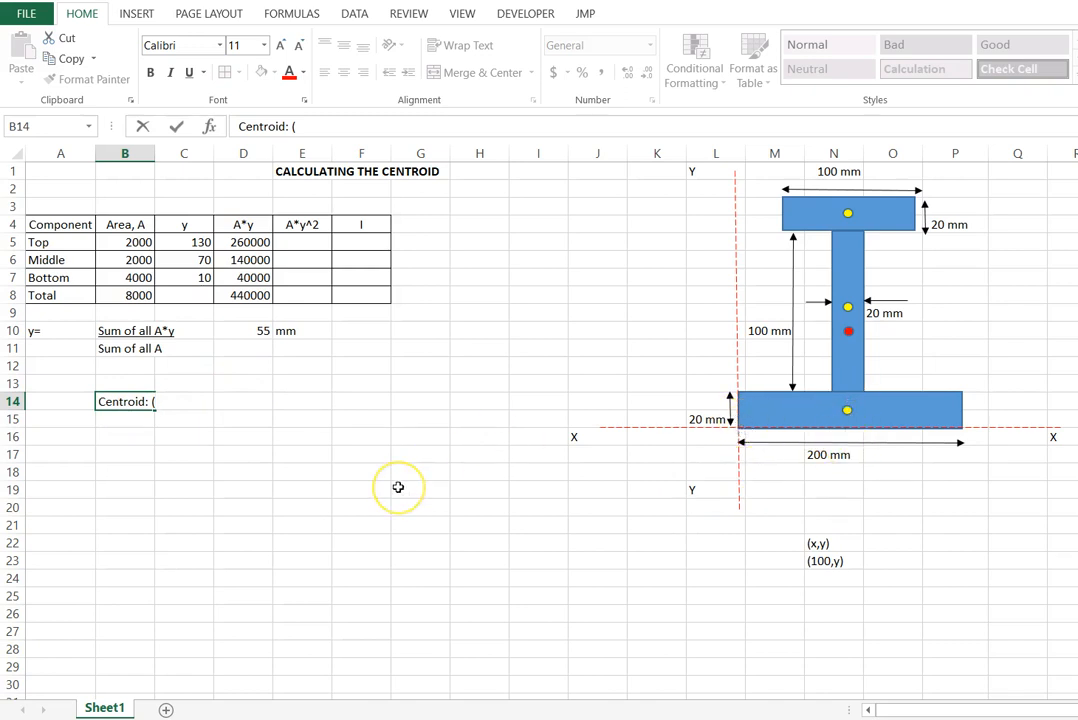
type("100,")
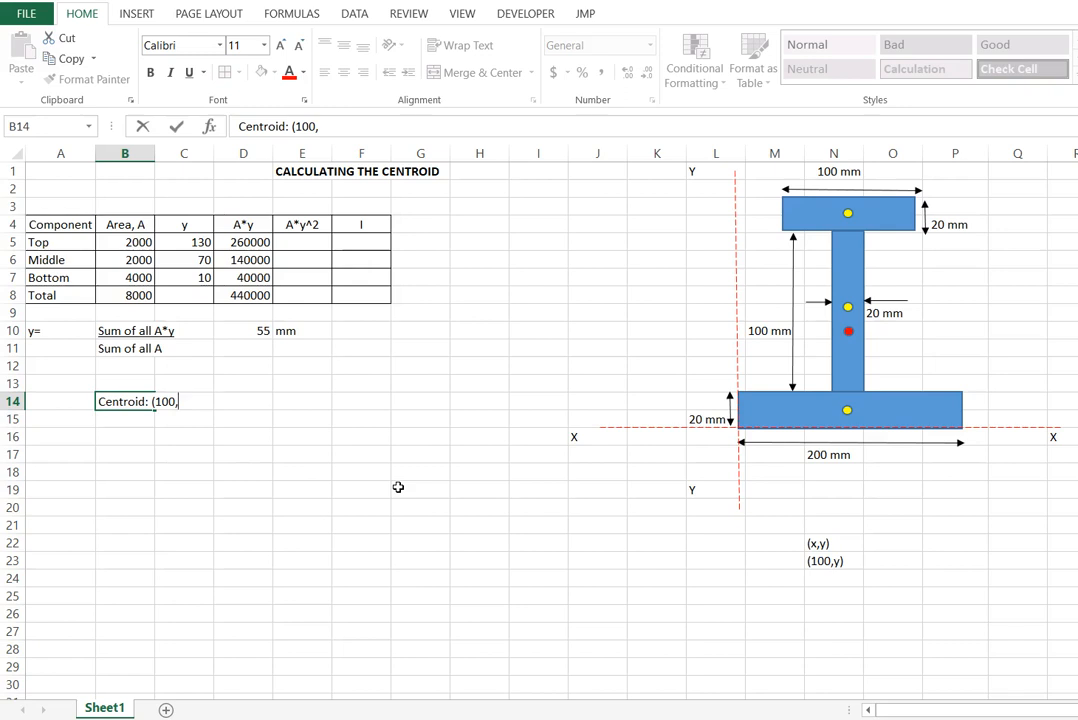
type("55")
key("Return")
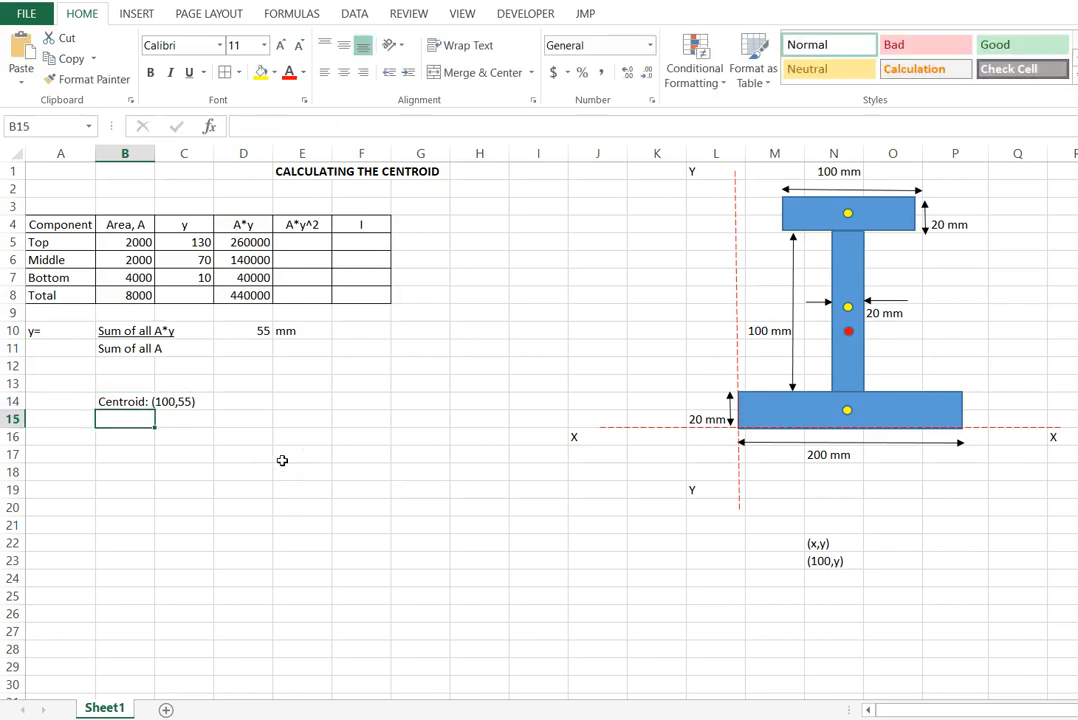
- Review the centroid coordinates in B14, the top component's y formula in C5, and the A*y^2 and I columns
left_click(134, 400)
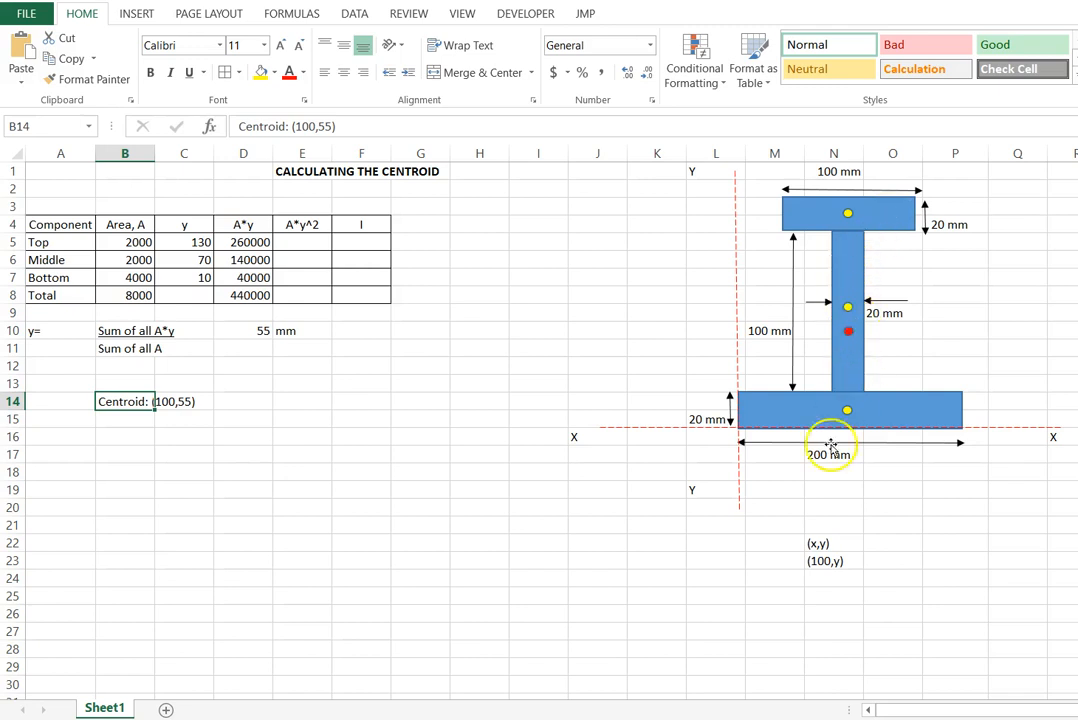
left_click(594, 561)
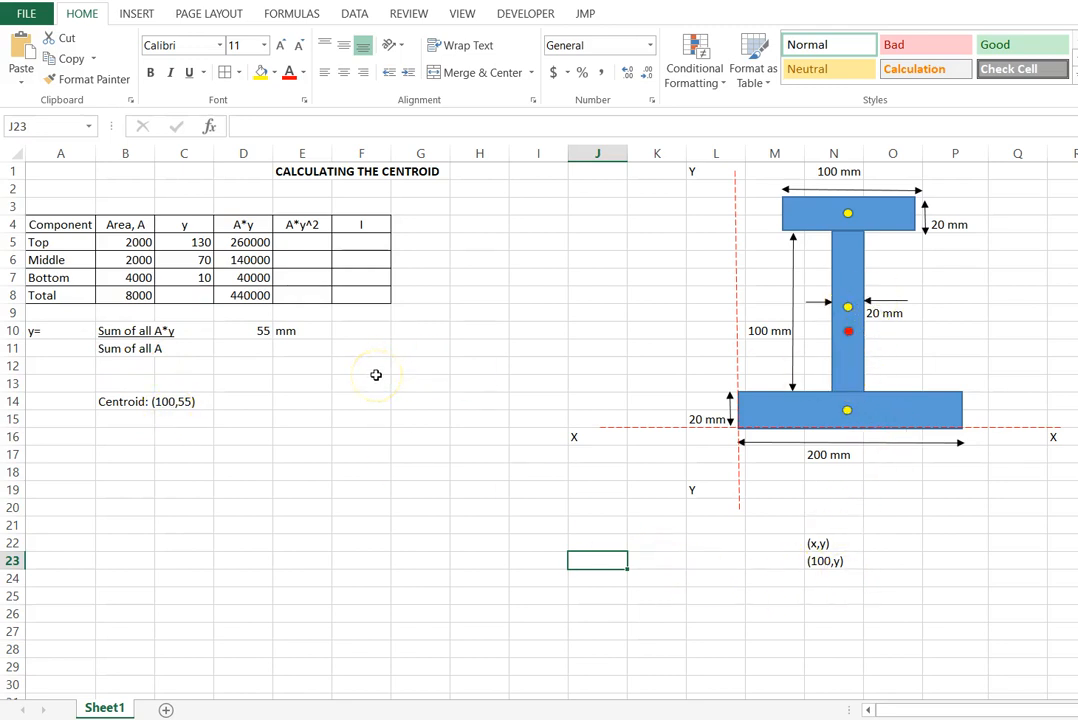
left_click(189, 225)
left_click(196, 241)
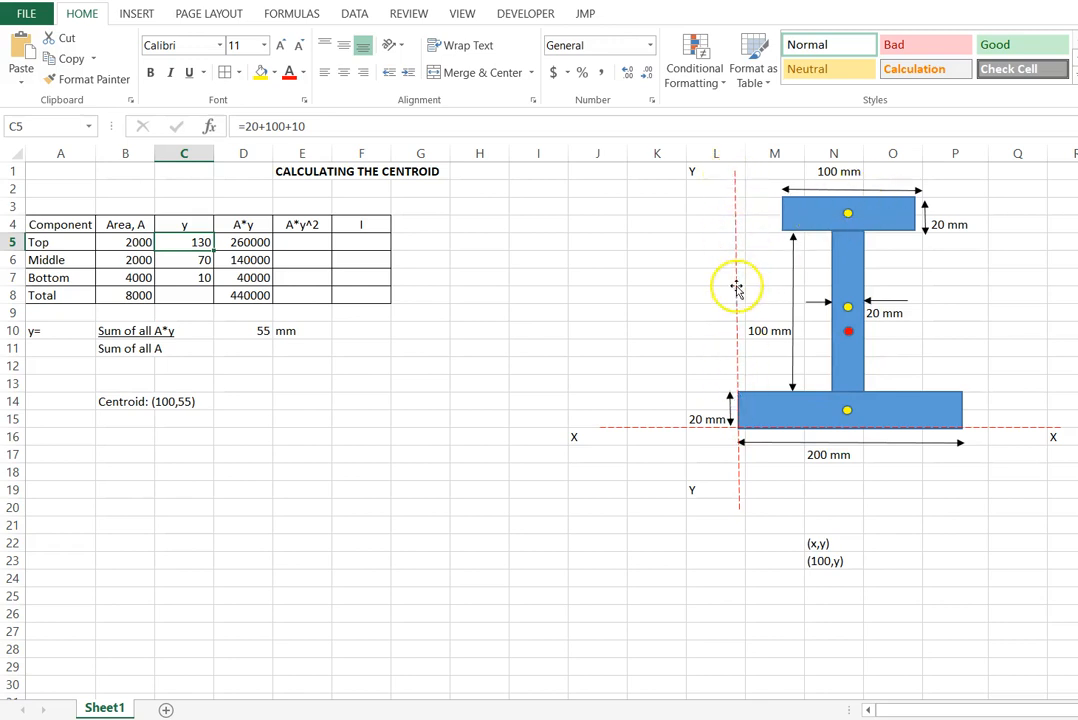
left_click(389, 437)
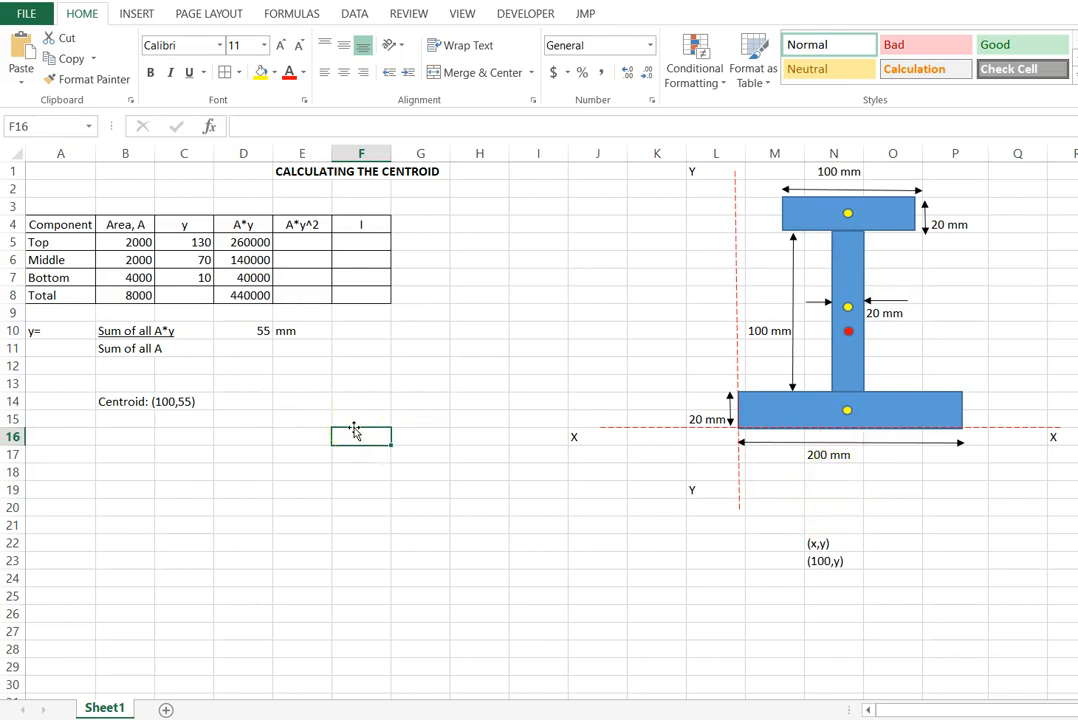
left_click(344, 416)
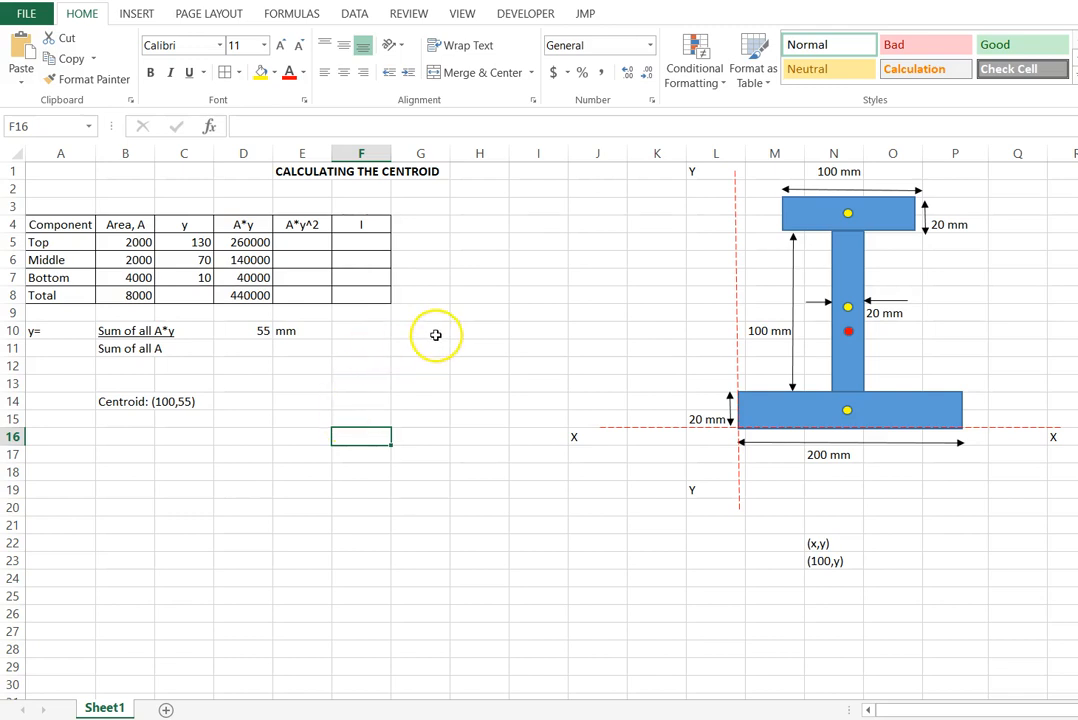
left_click_drag(297, 224, 361, 290)
left_click(501, 278)
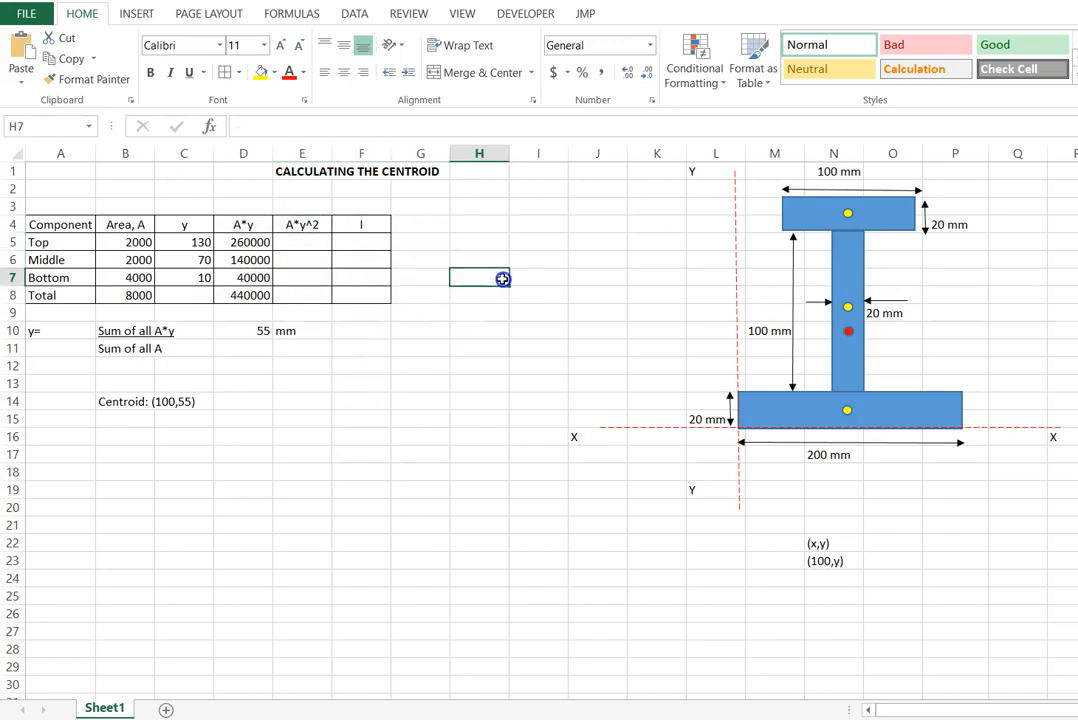